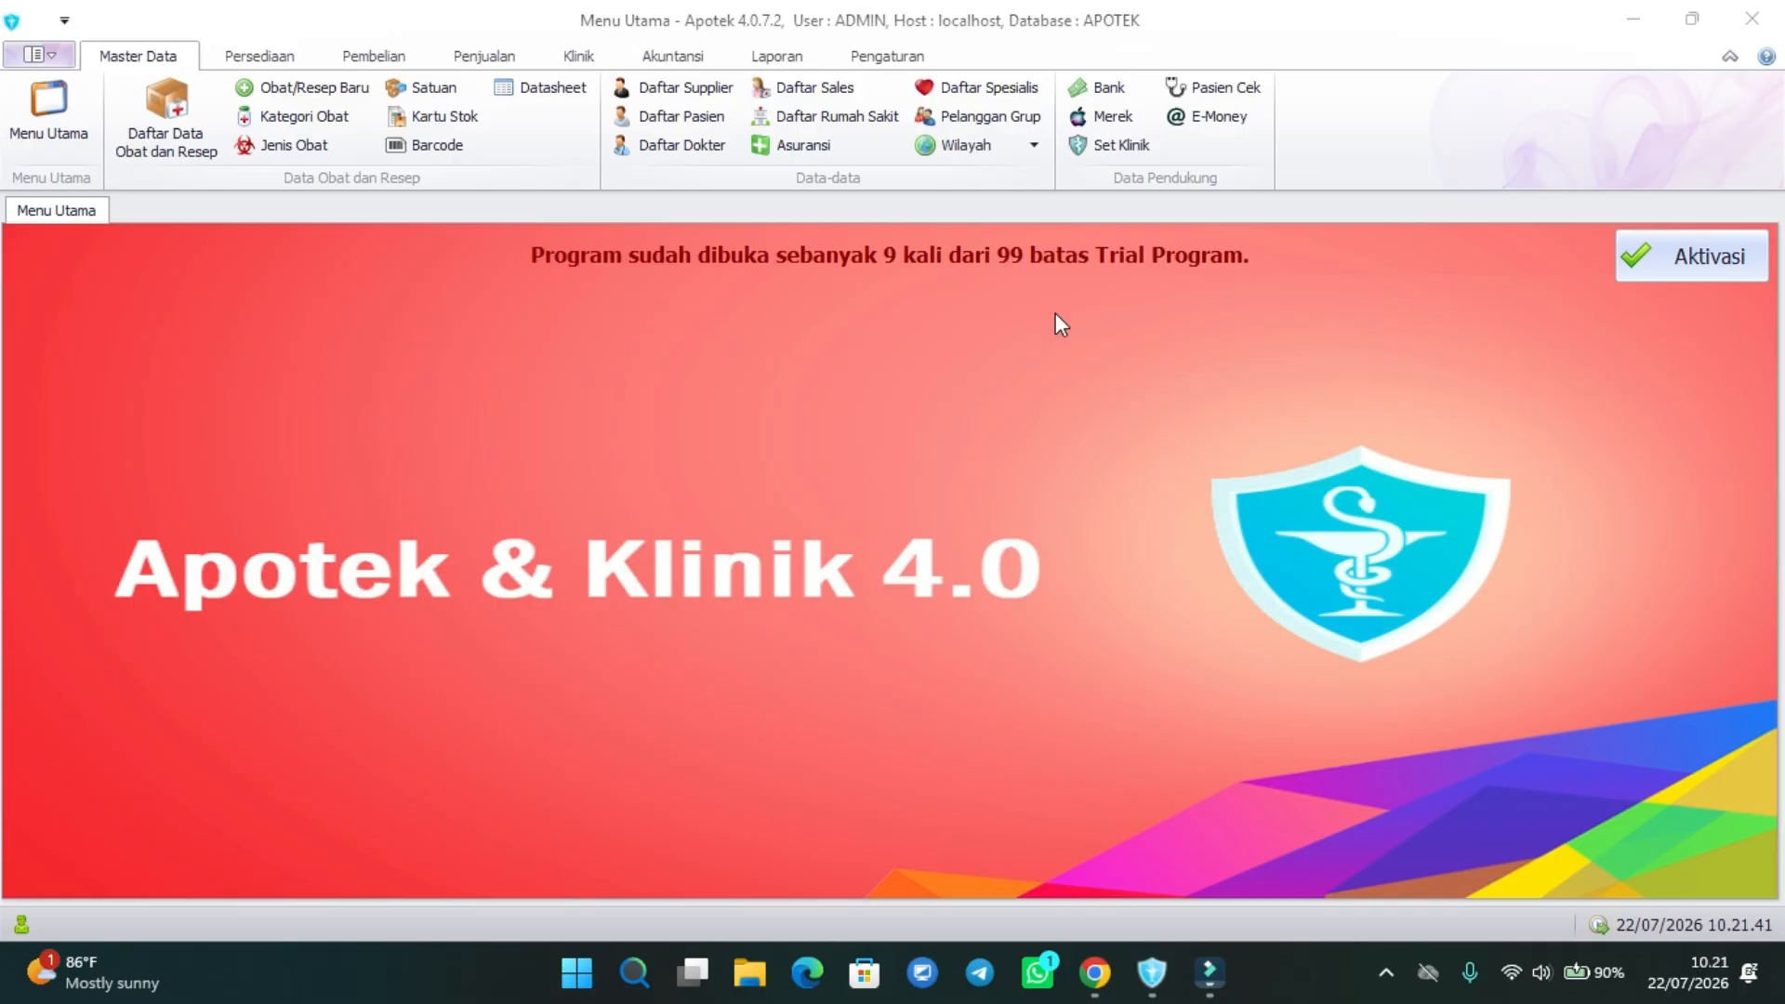
- Create a new Kas Keluar transaction paid from BANK BCA with the description BAYAR INTERNET BULAN JULI
{"action": "left_click", "coordinate": [672, 56]}
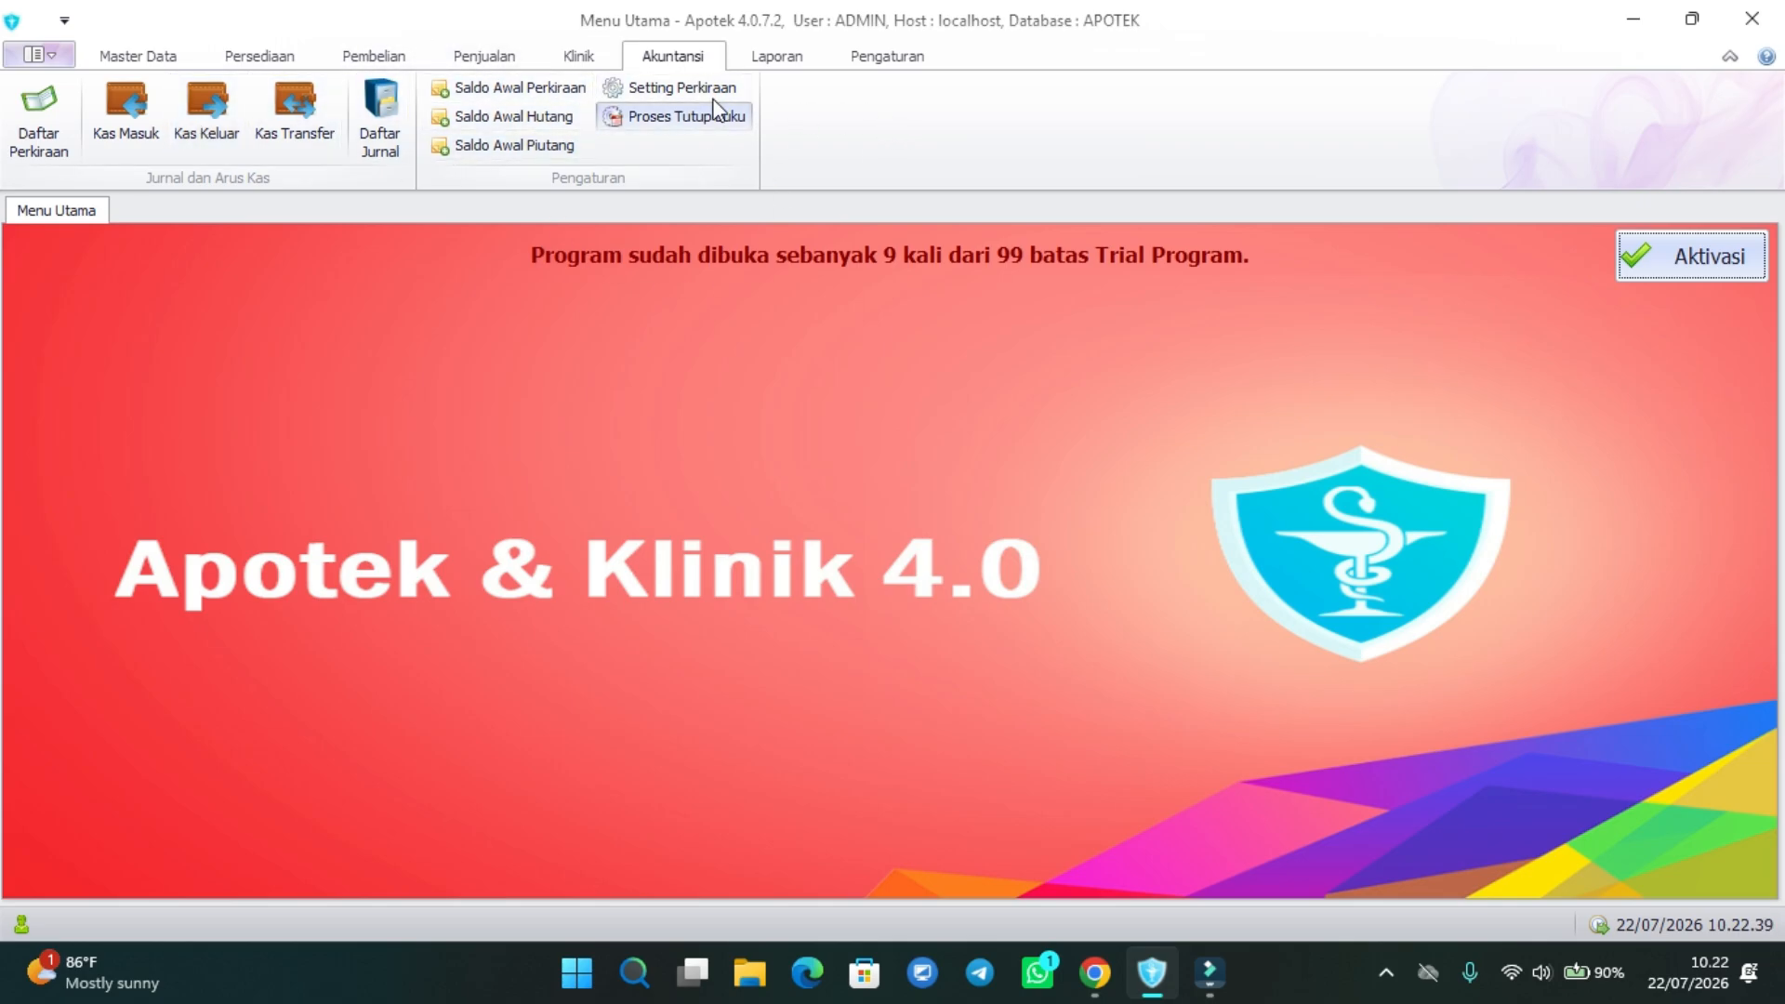
{"action": "left_click", "coordinate": [220, 132]}
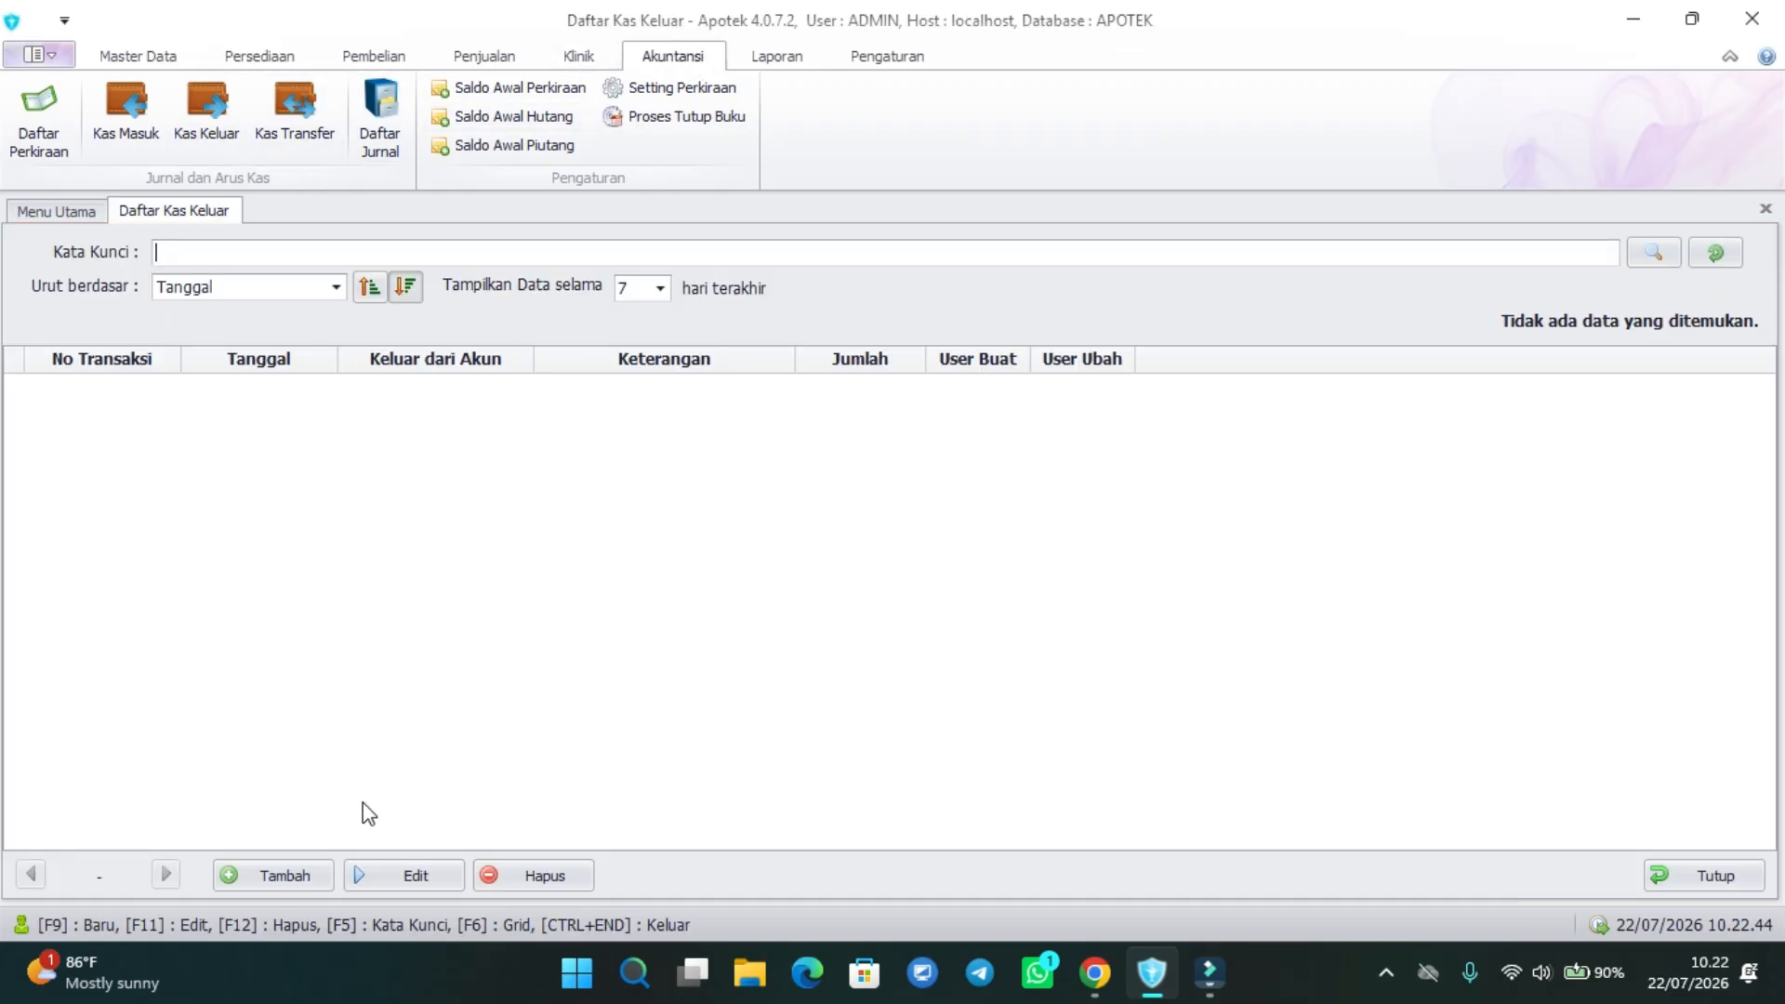
{"action": "left_click", "coordinate": [258, 874]}
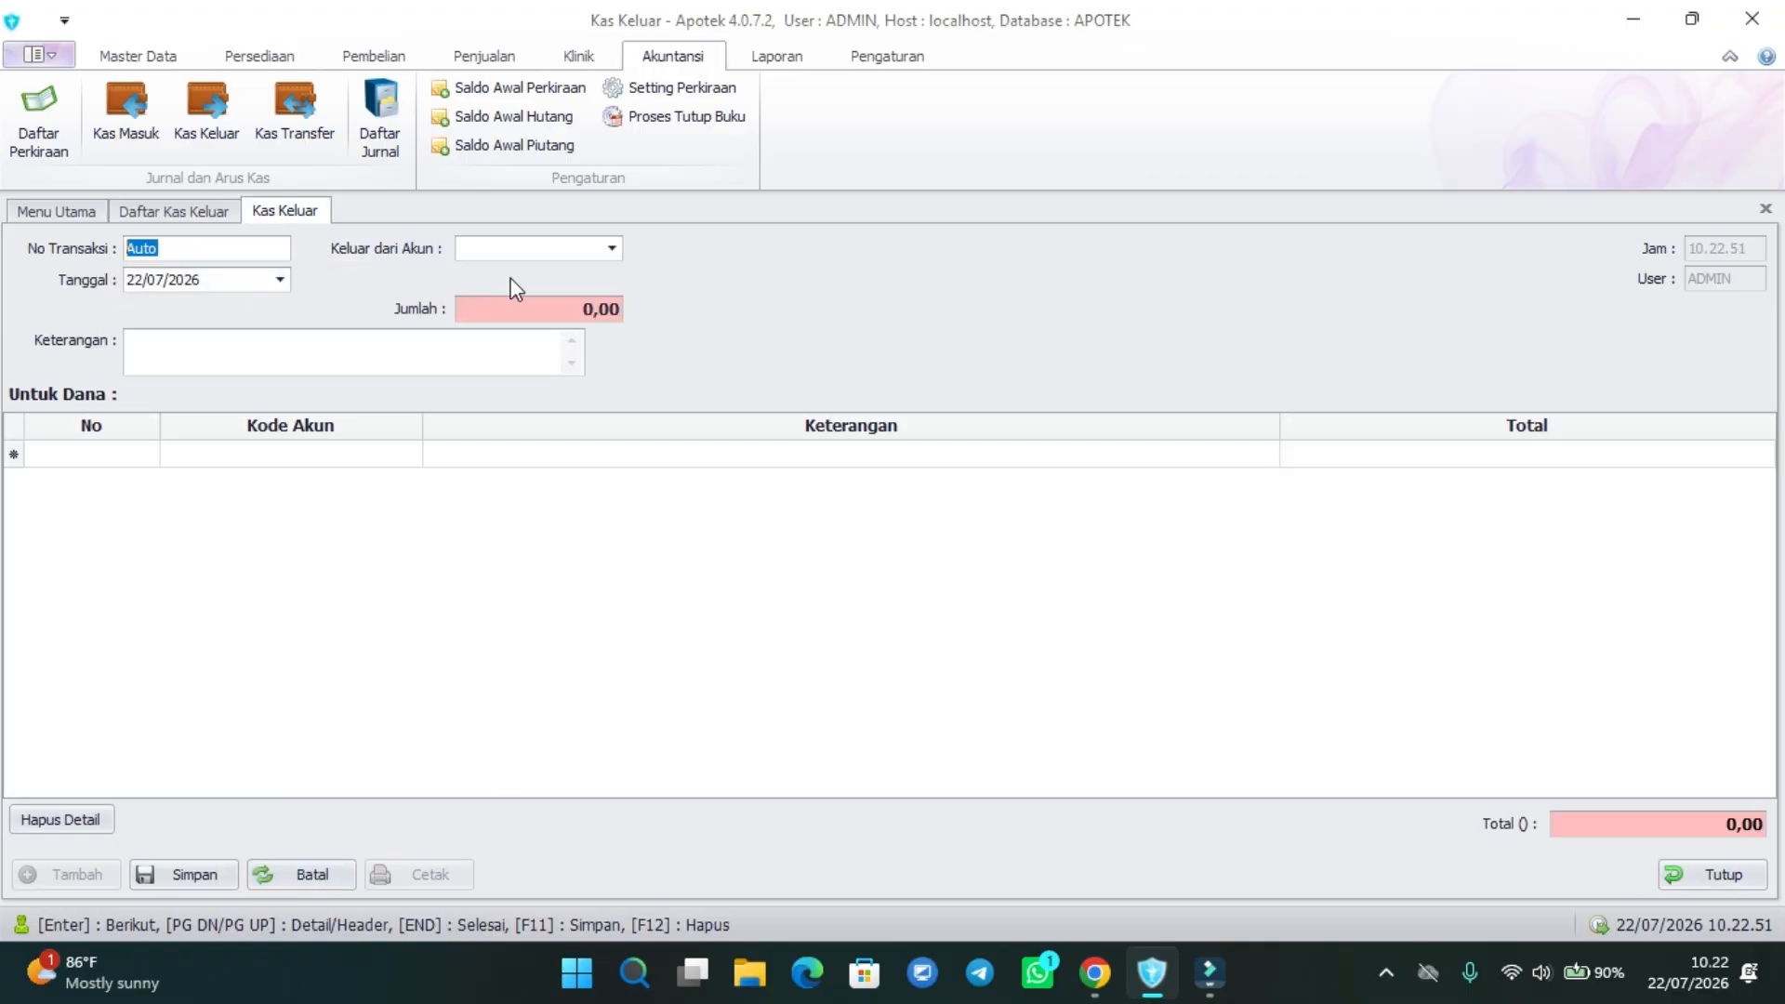
{"action": "left_click", "coordinate": [613, 249]}
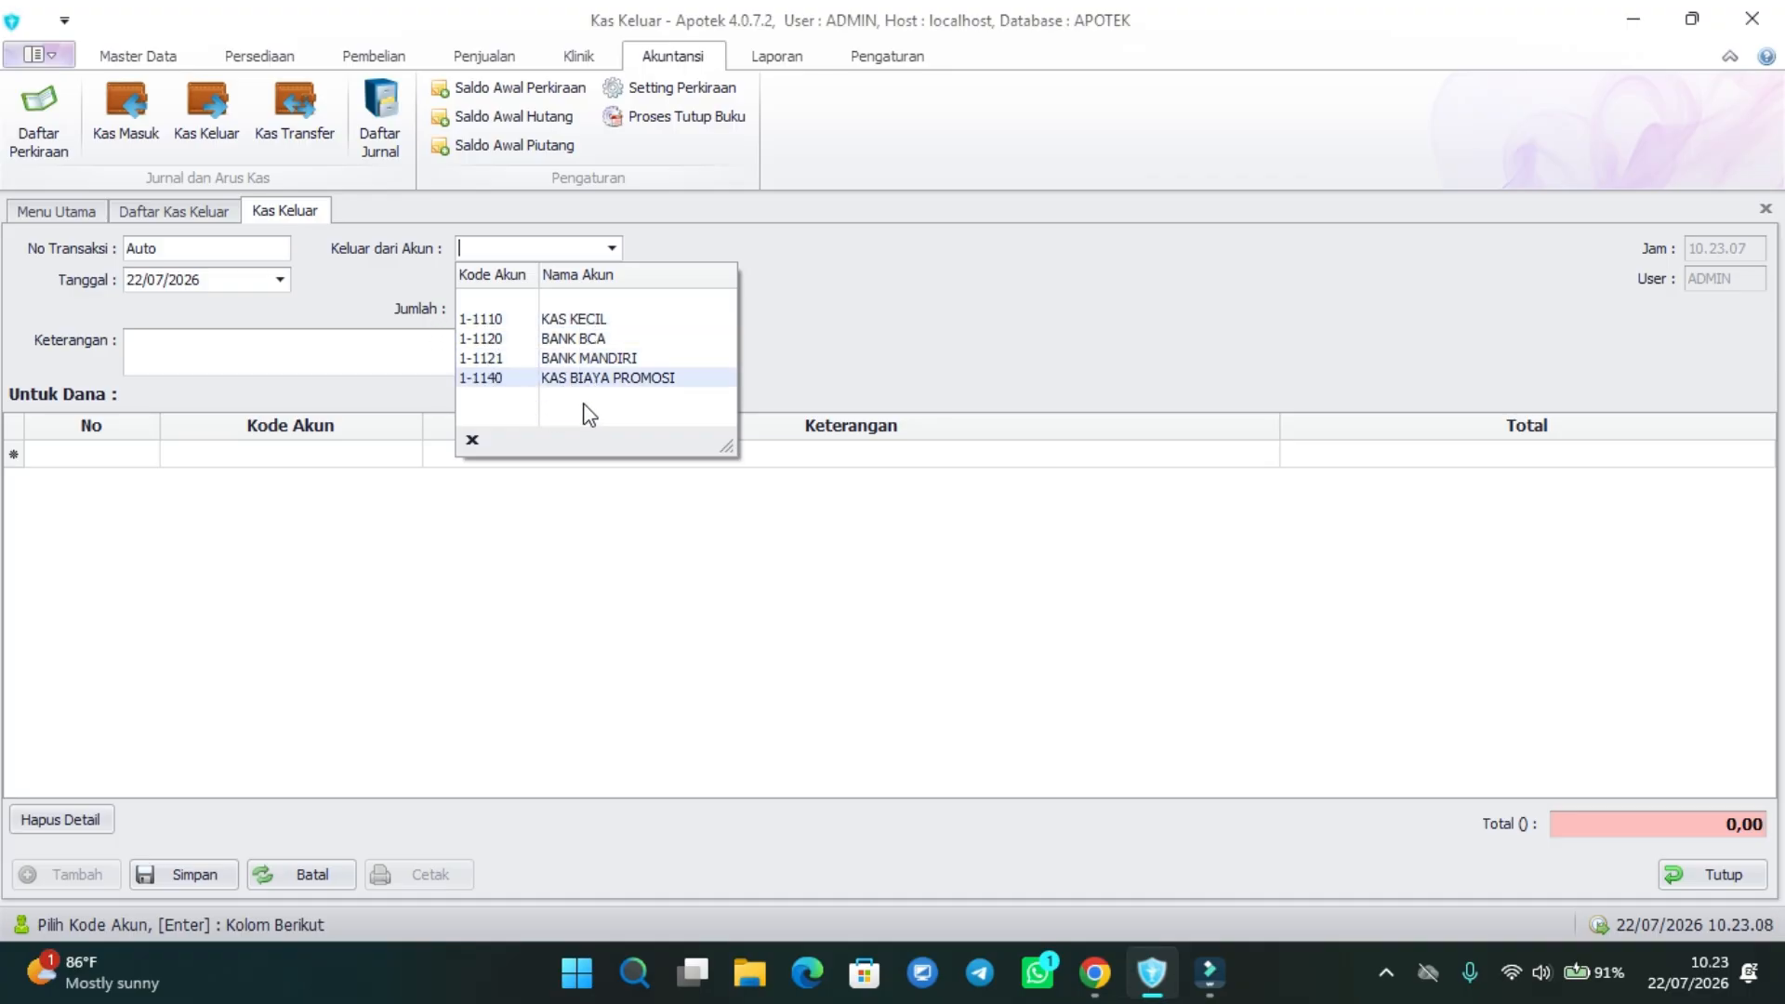
{"action": "left_click", "coordinate": [581, 342]}
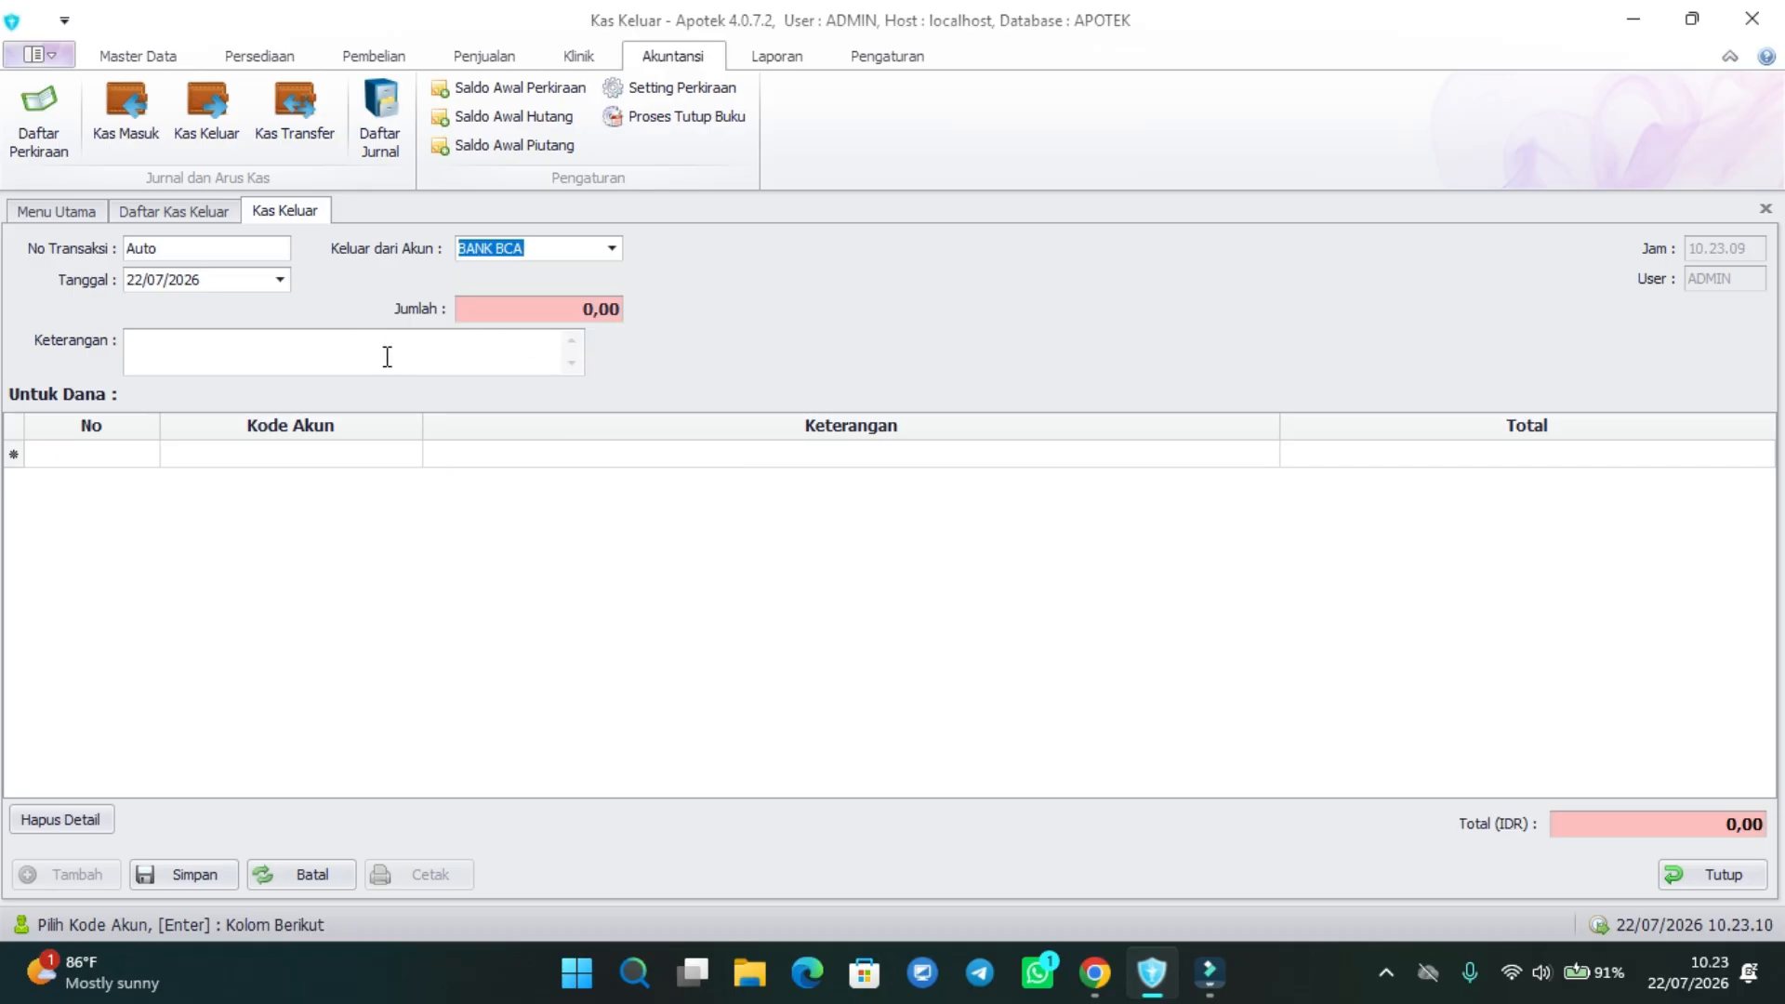
{"action": "left_click", "coordinate": [310, 345]}
{"action": "type", "text": "BAYAR "}
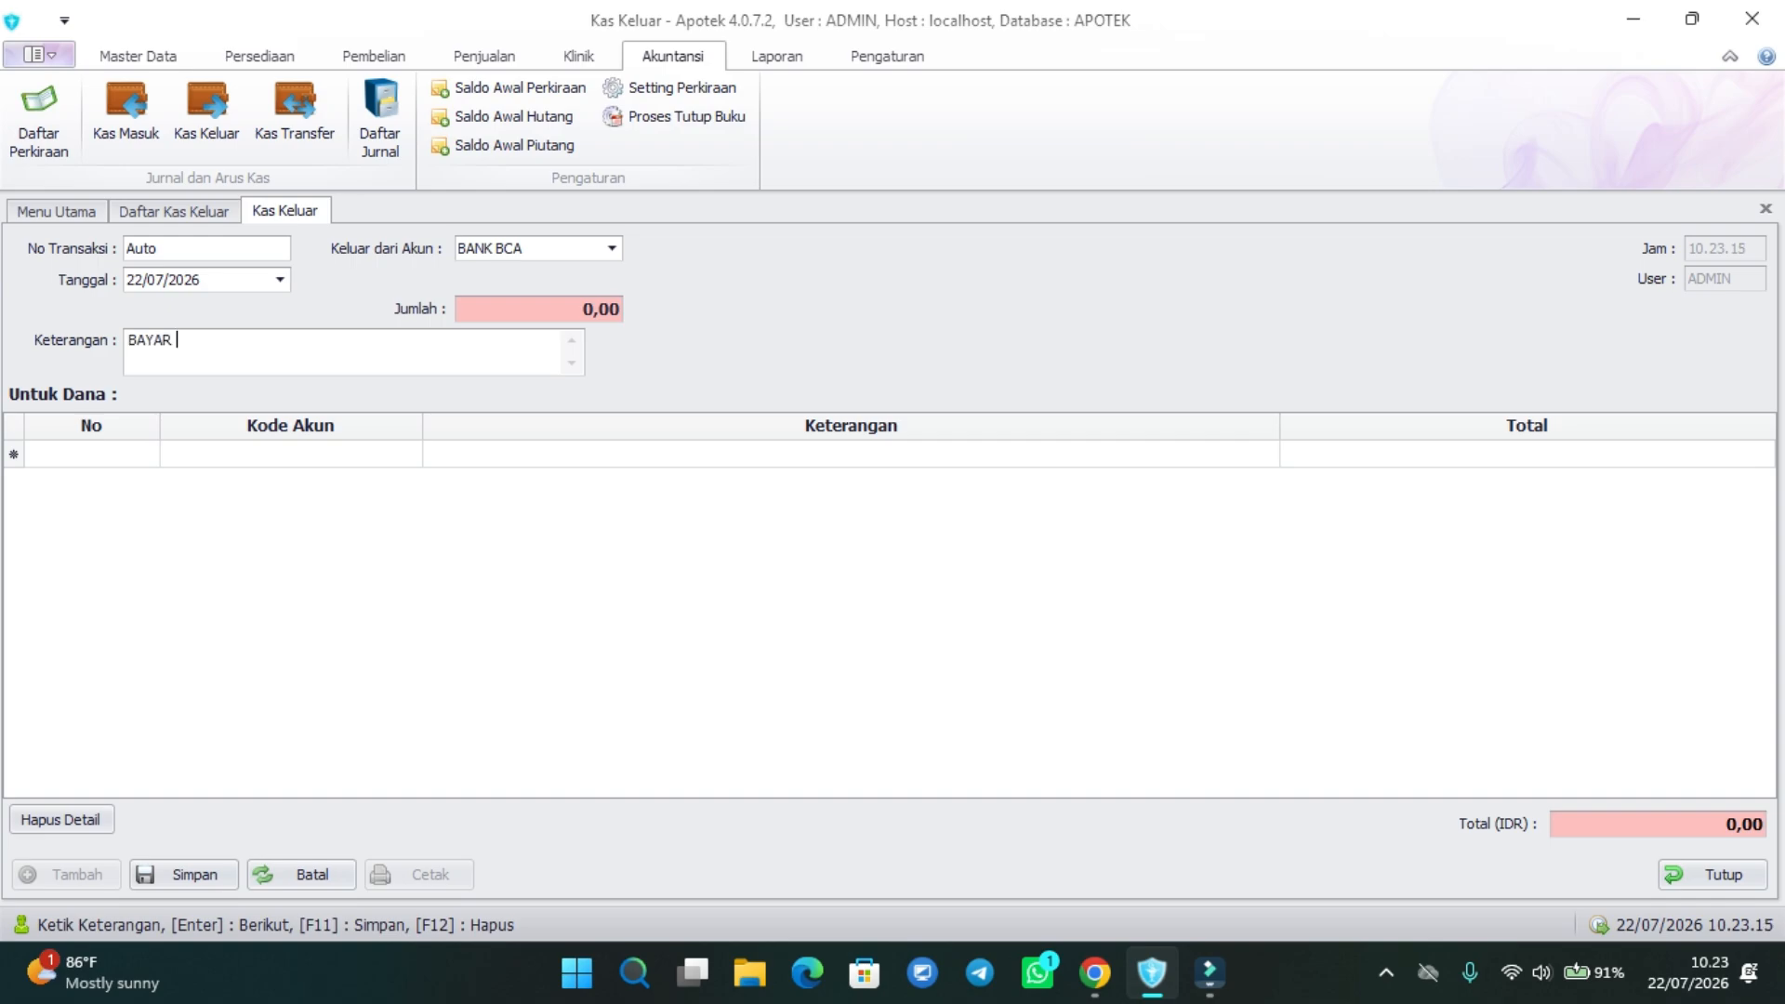
{"action": "type", "text": "INTERNET BULAN JULI"}
- Add account 6-1104 BIAYA INTERNET as the first detail line of the cash-out transaction
{"action": "left_click", "coordinate": [261, 452]}
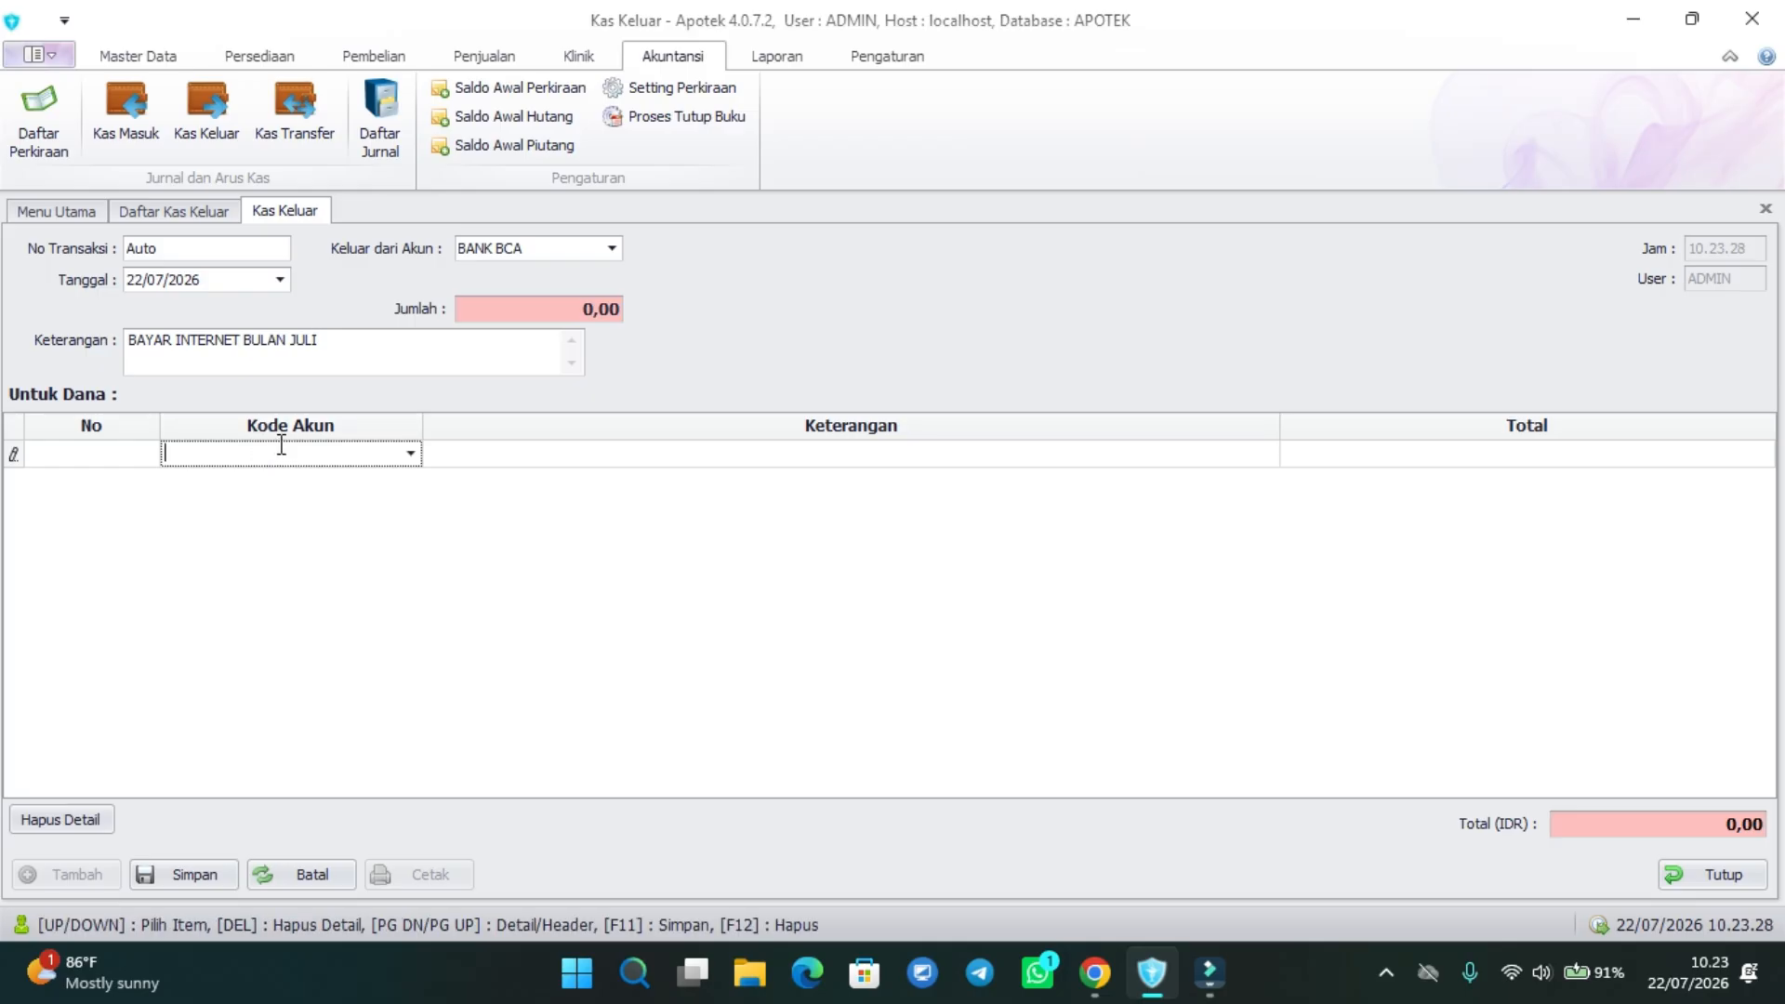
{"action": "type", "text": "BIAYA"}
{"action": "left_click", "coordinate": [410, 454]}
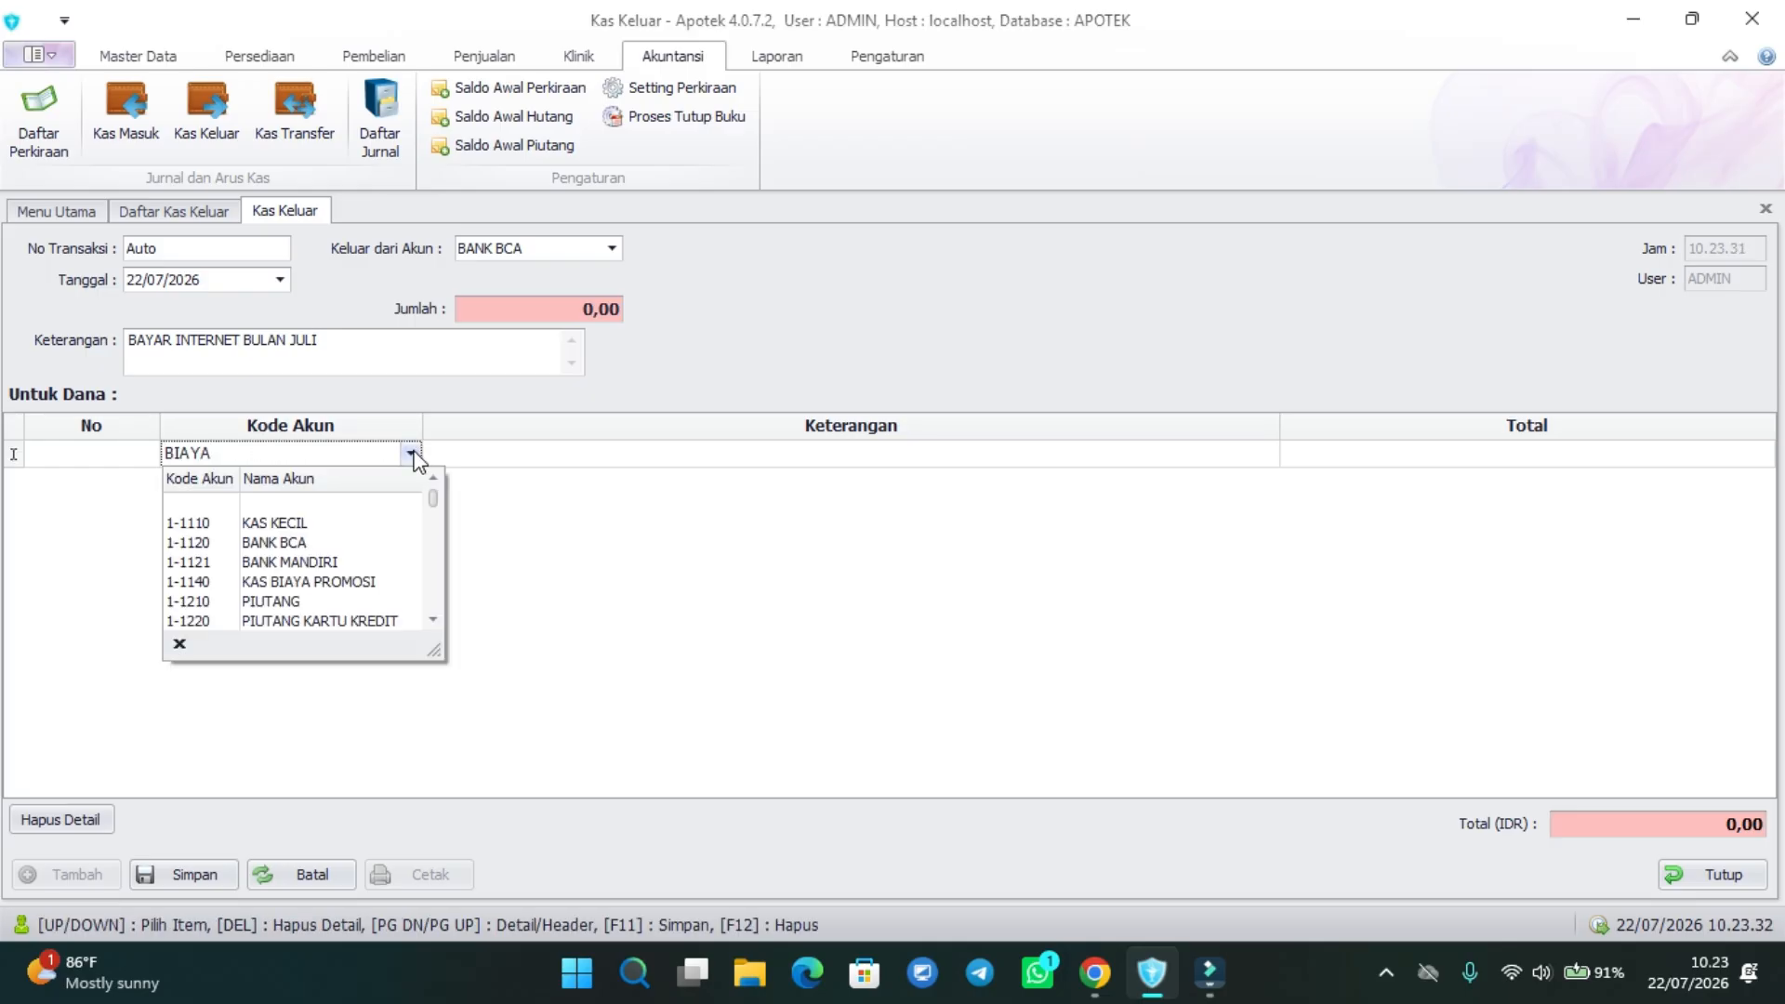
{"action": "left_click_drag", "start_coordinate": [430, 500], "coordinate": [426, 578]}
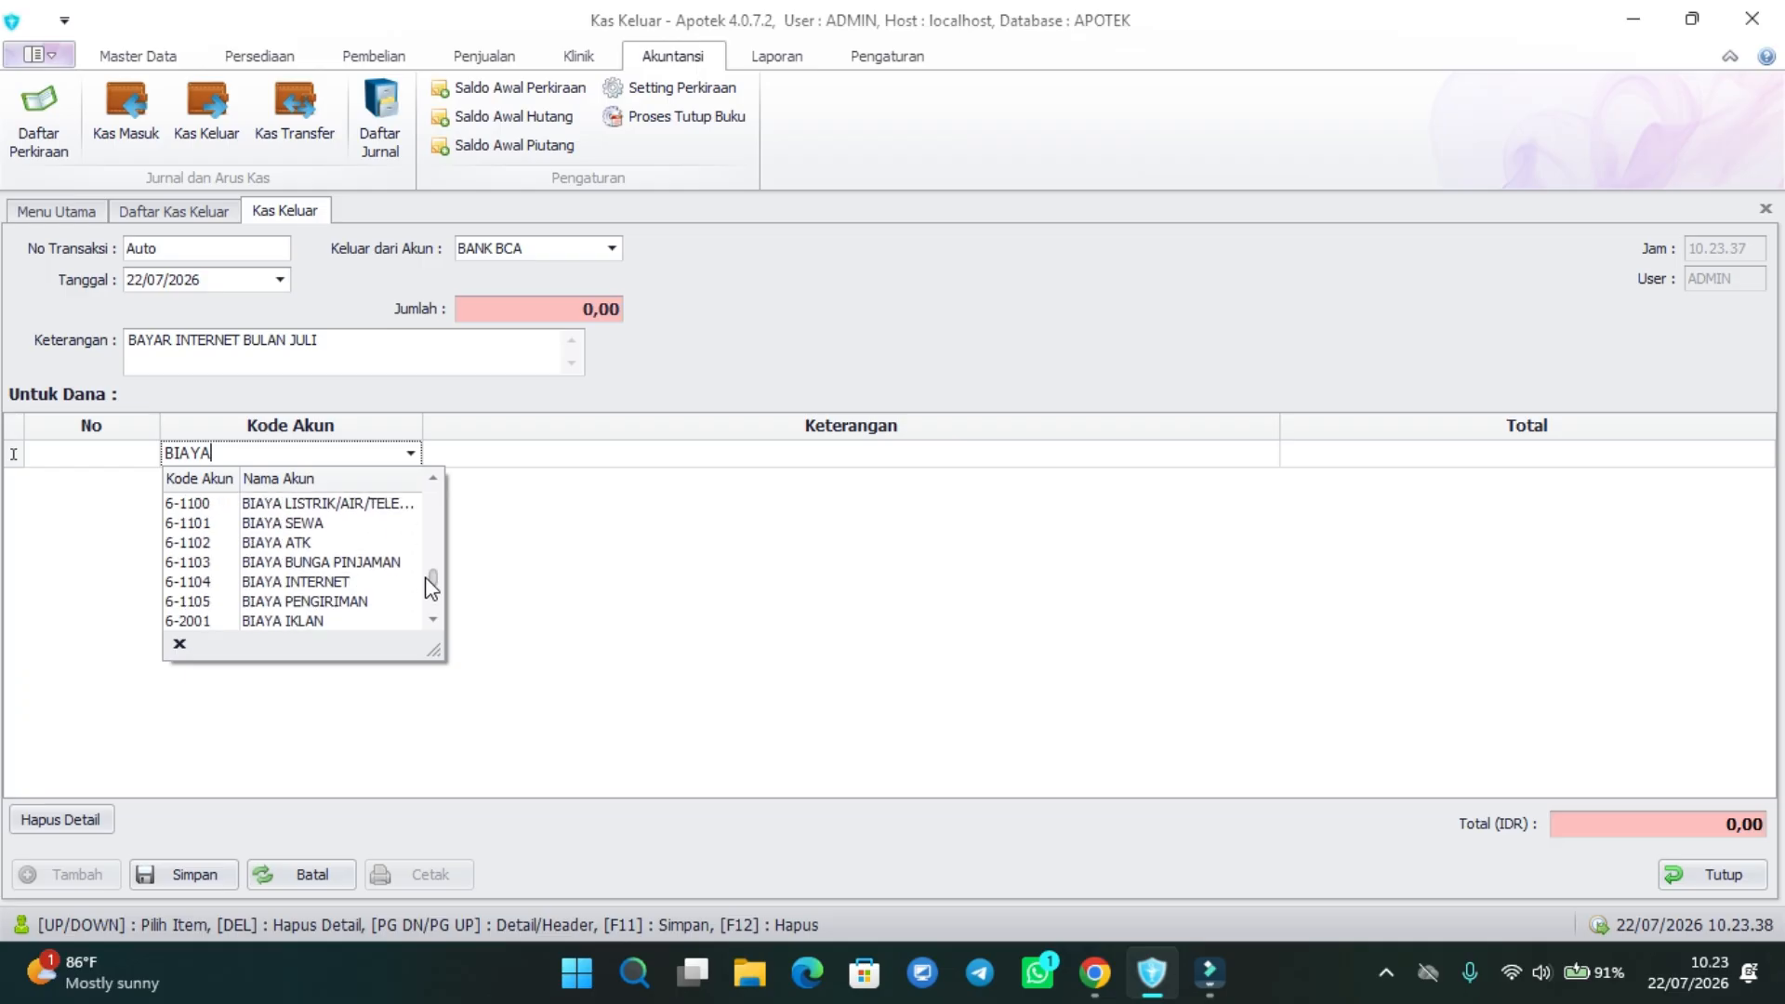
{"action": "left_click", "coordinate": [312, 585]}
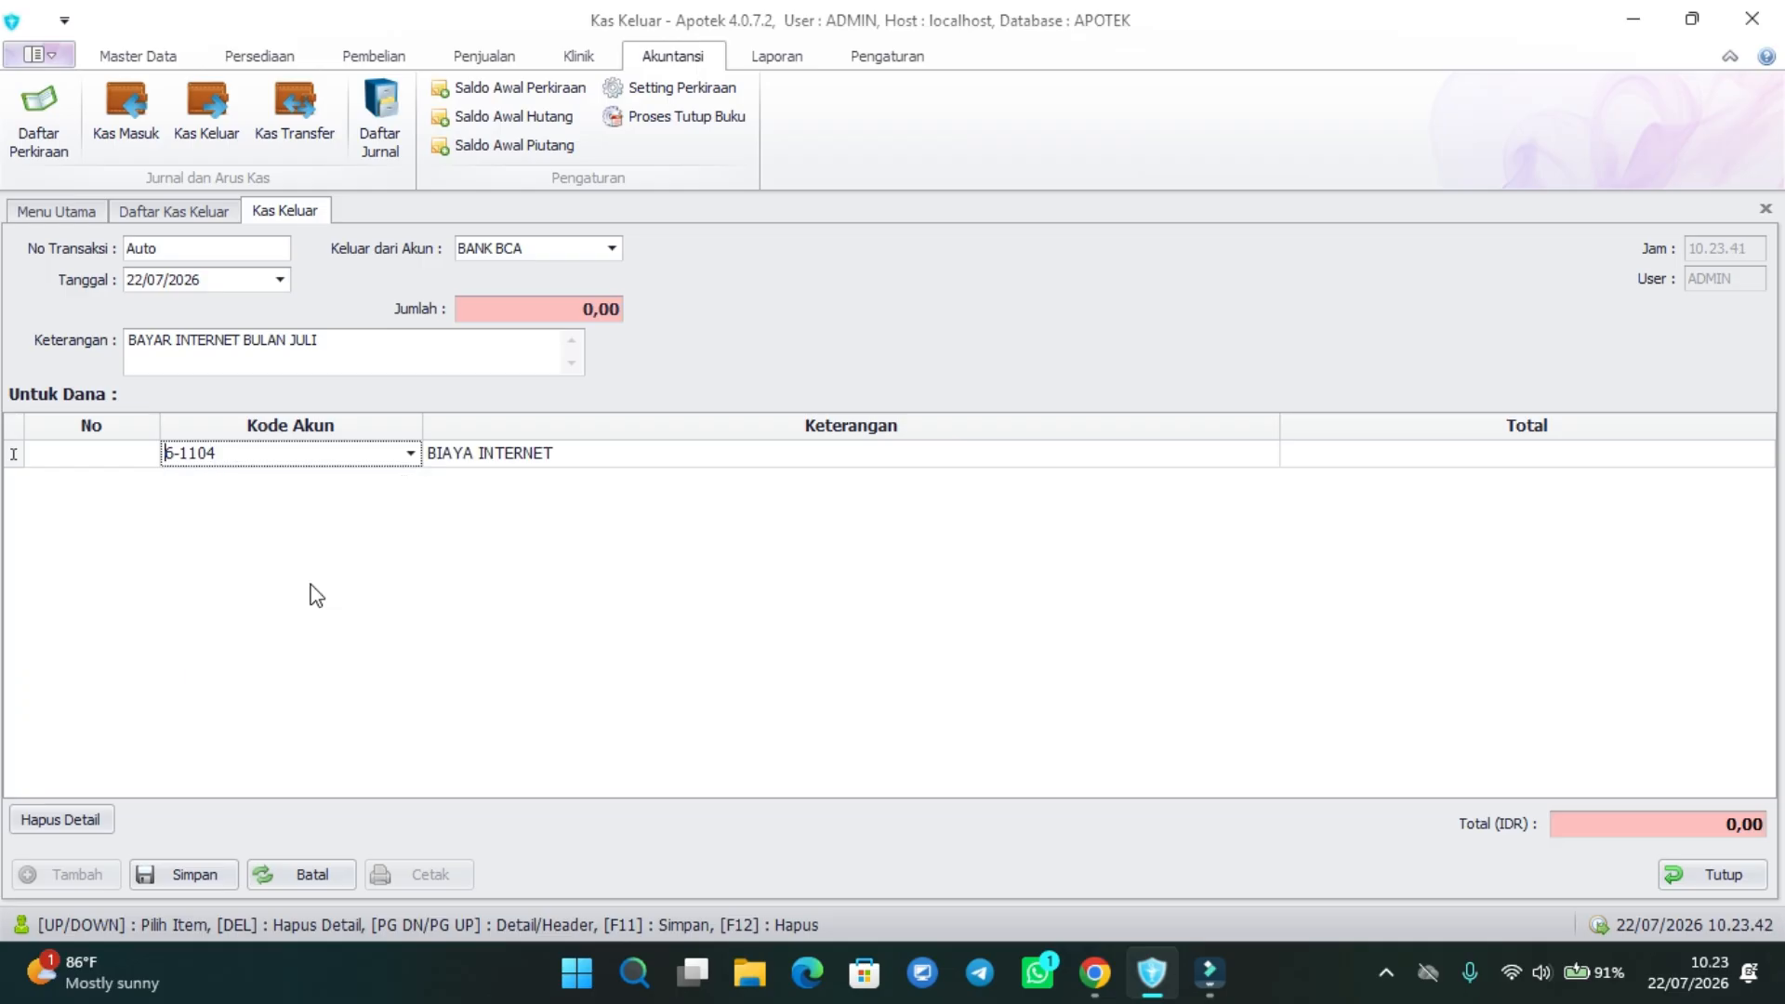
- Set both the transaction's Jumlah and the BIAYA INTERNET line total to 200.000,00
{"action": "left_click", "coordinate": [554, 311]}
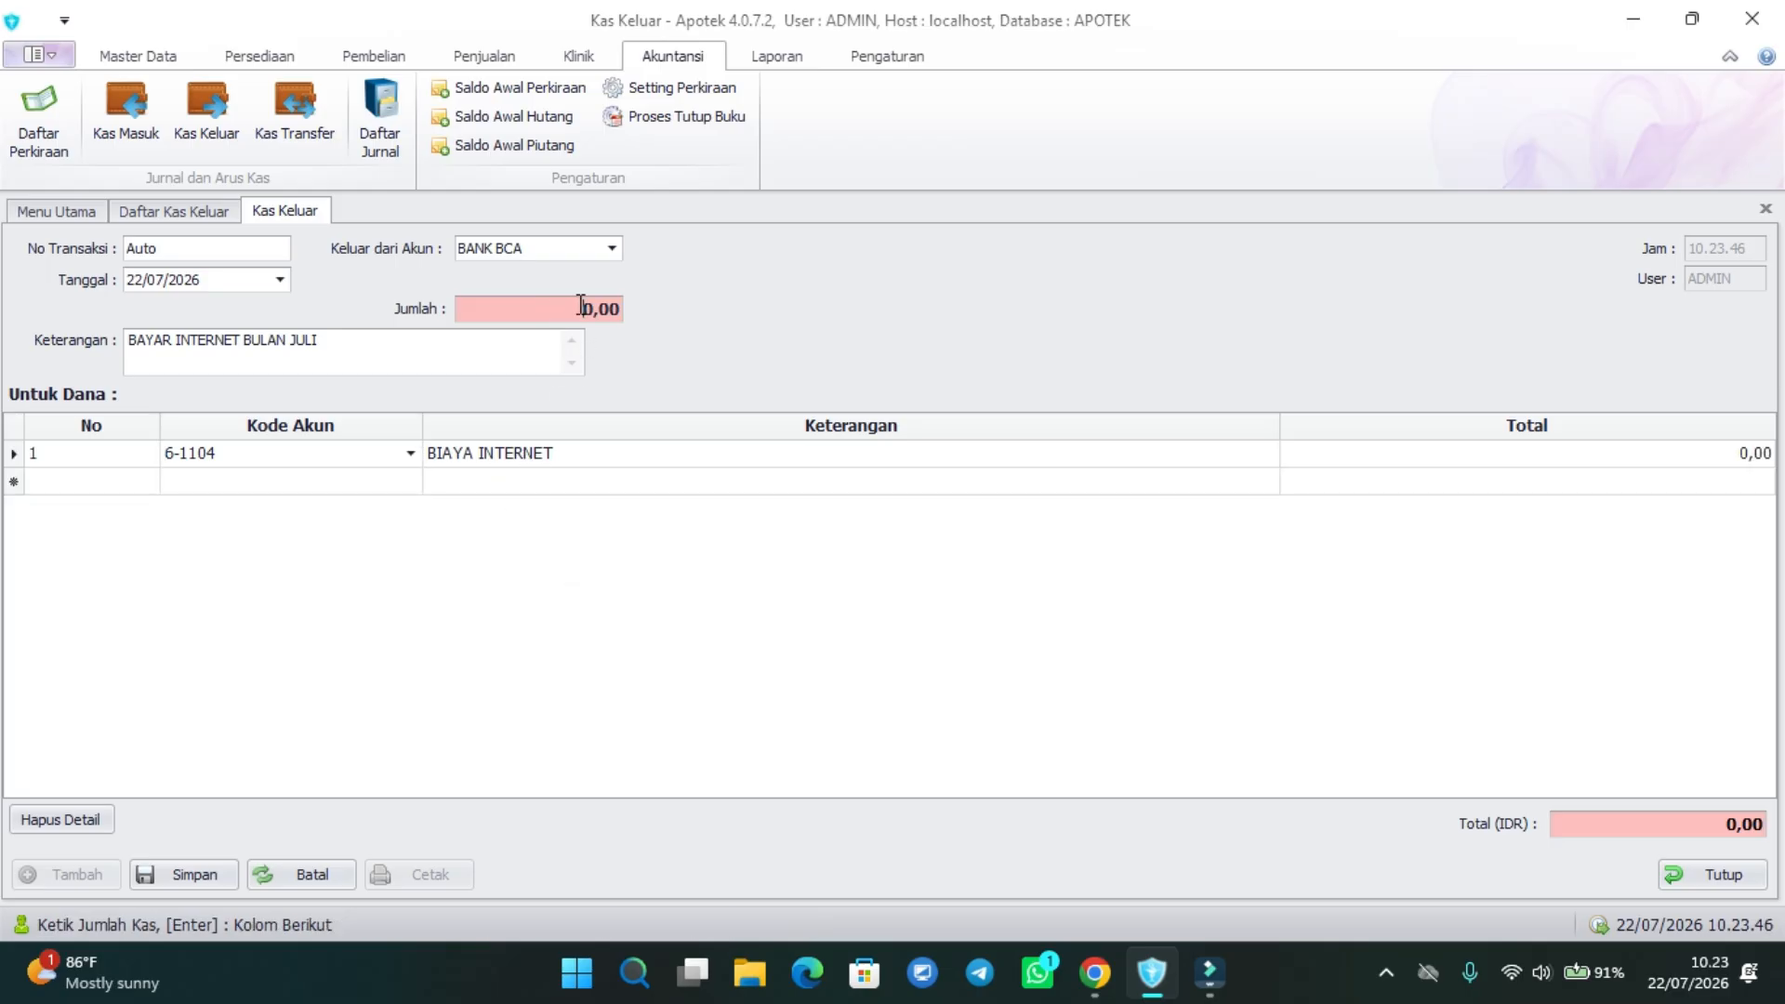
{"action": "type", "text": "20000"}
{"action": "left_click", "coordinate": [1529, 454]}
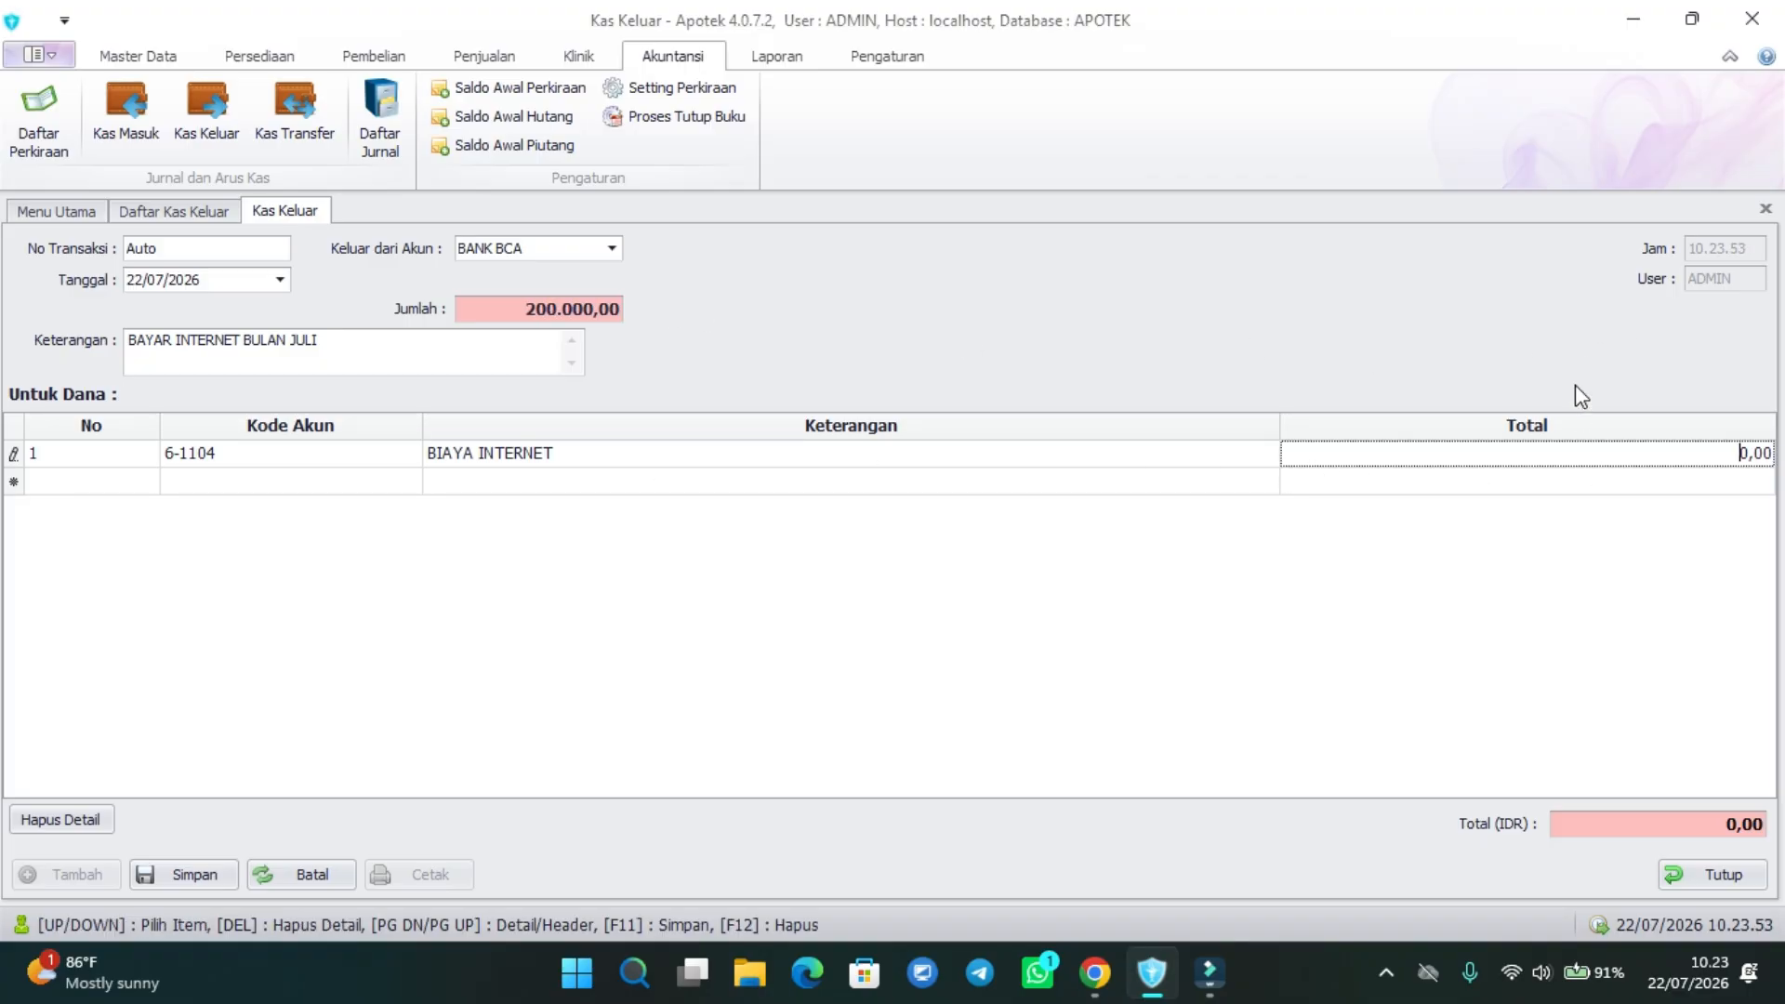
{"action": "type", "text": "20000"}
{"action": "key", "text": "Return"}
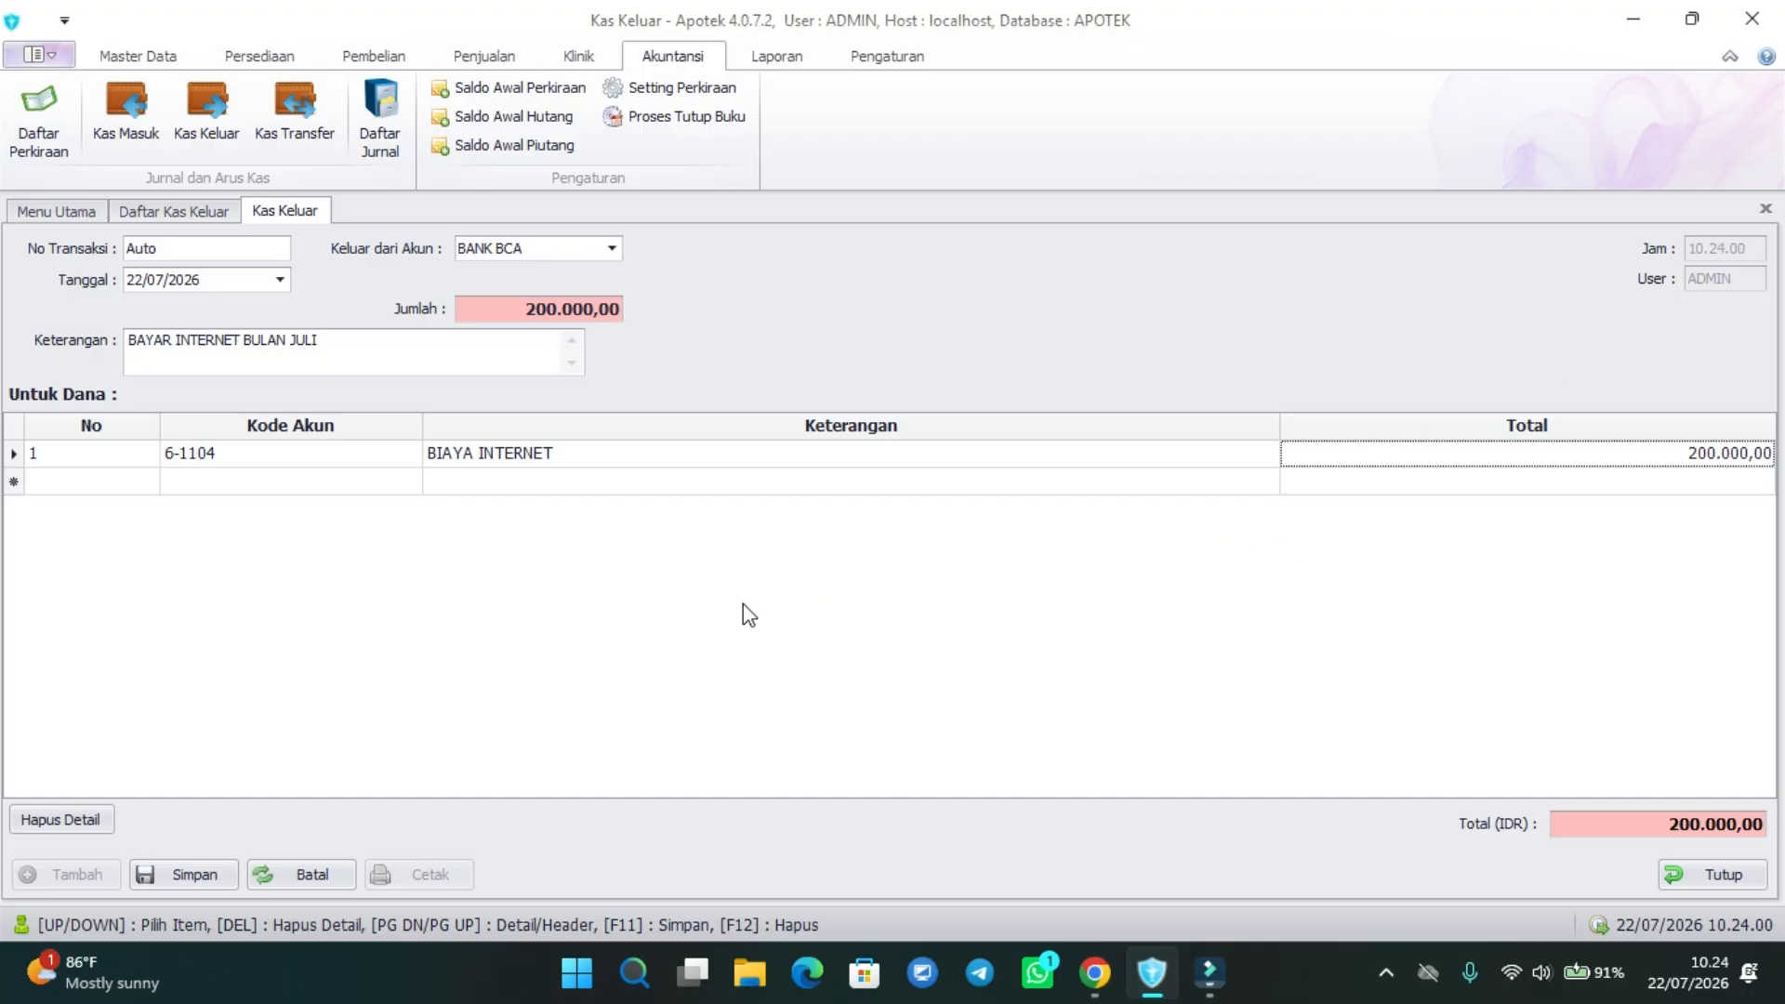
- Save the cash-out transaction and close both its form and the Daftar Kas Keluar list
{"action": "left_click", "coordinate": [192, 868]}
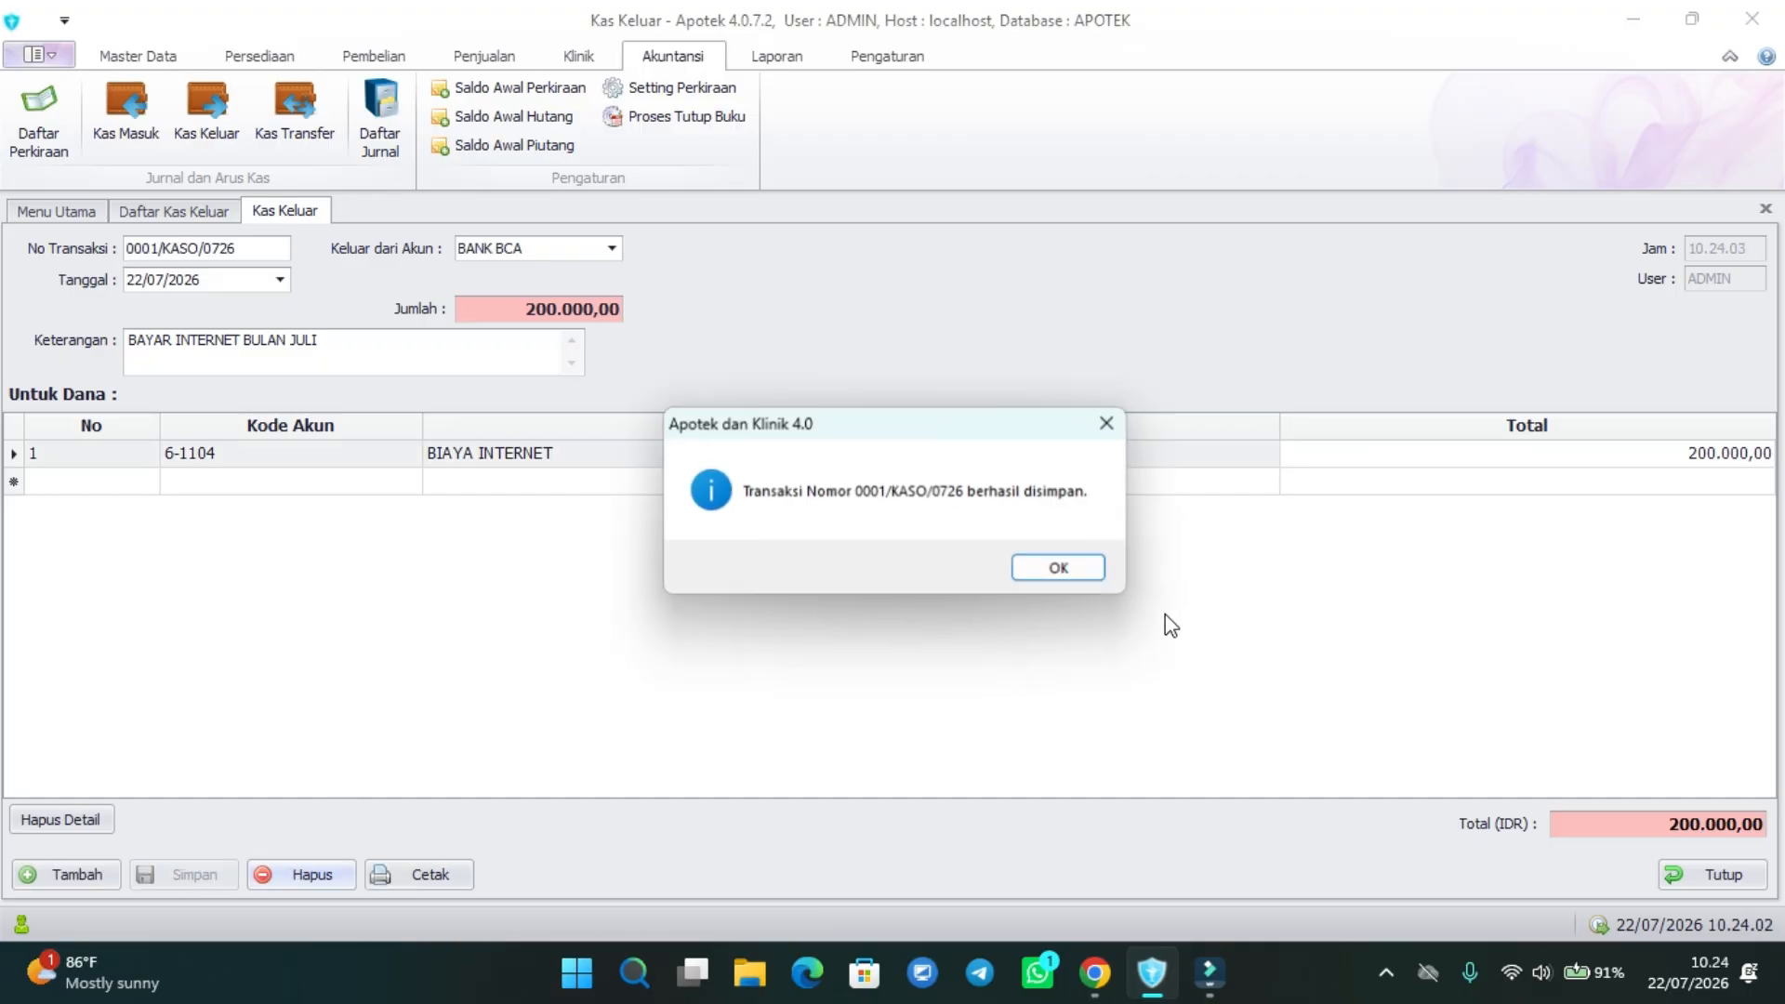
{"action": "left_click", "coordinate": [1085, 569]}
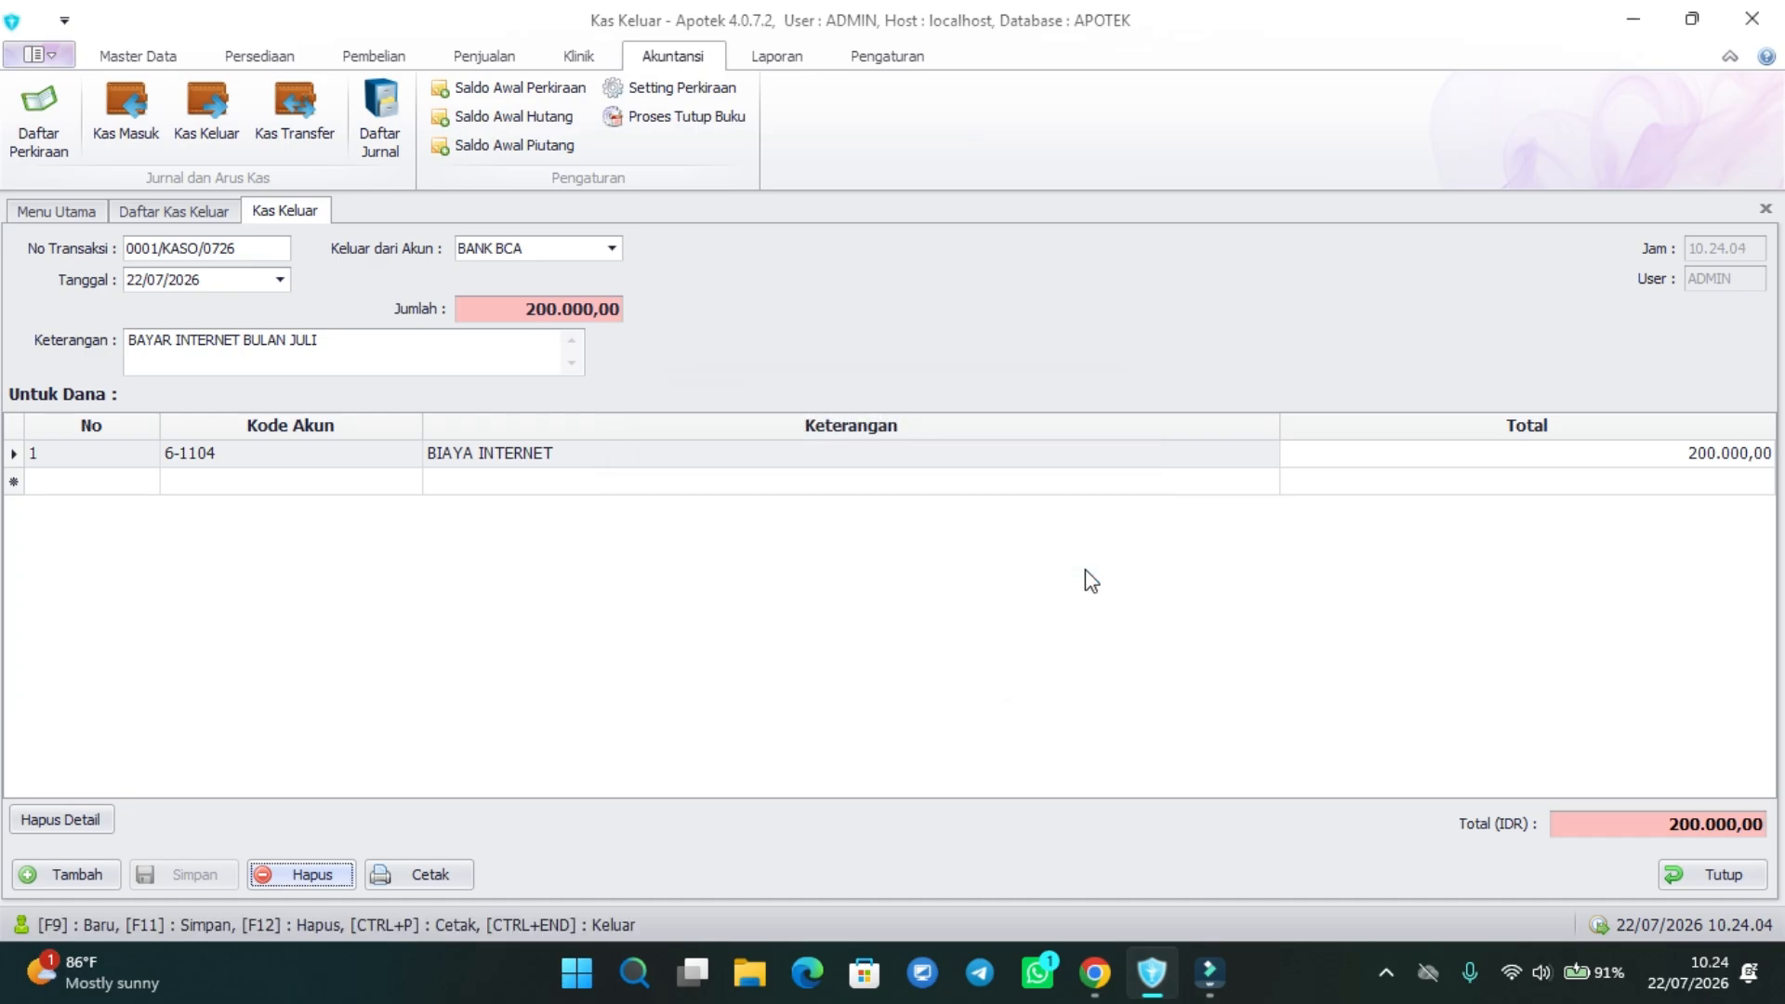
{"action": "left_click", "coordinate": [1692, 878]}
{"action": "left_click", "coordinate": [1692, 878]}
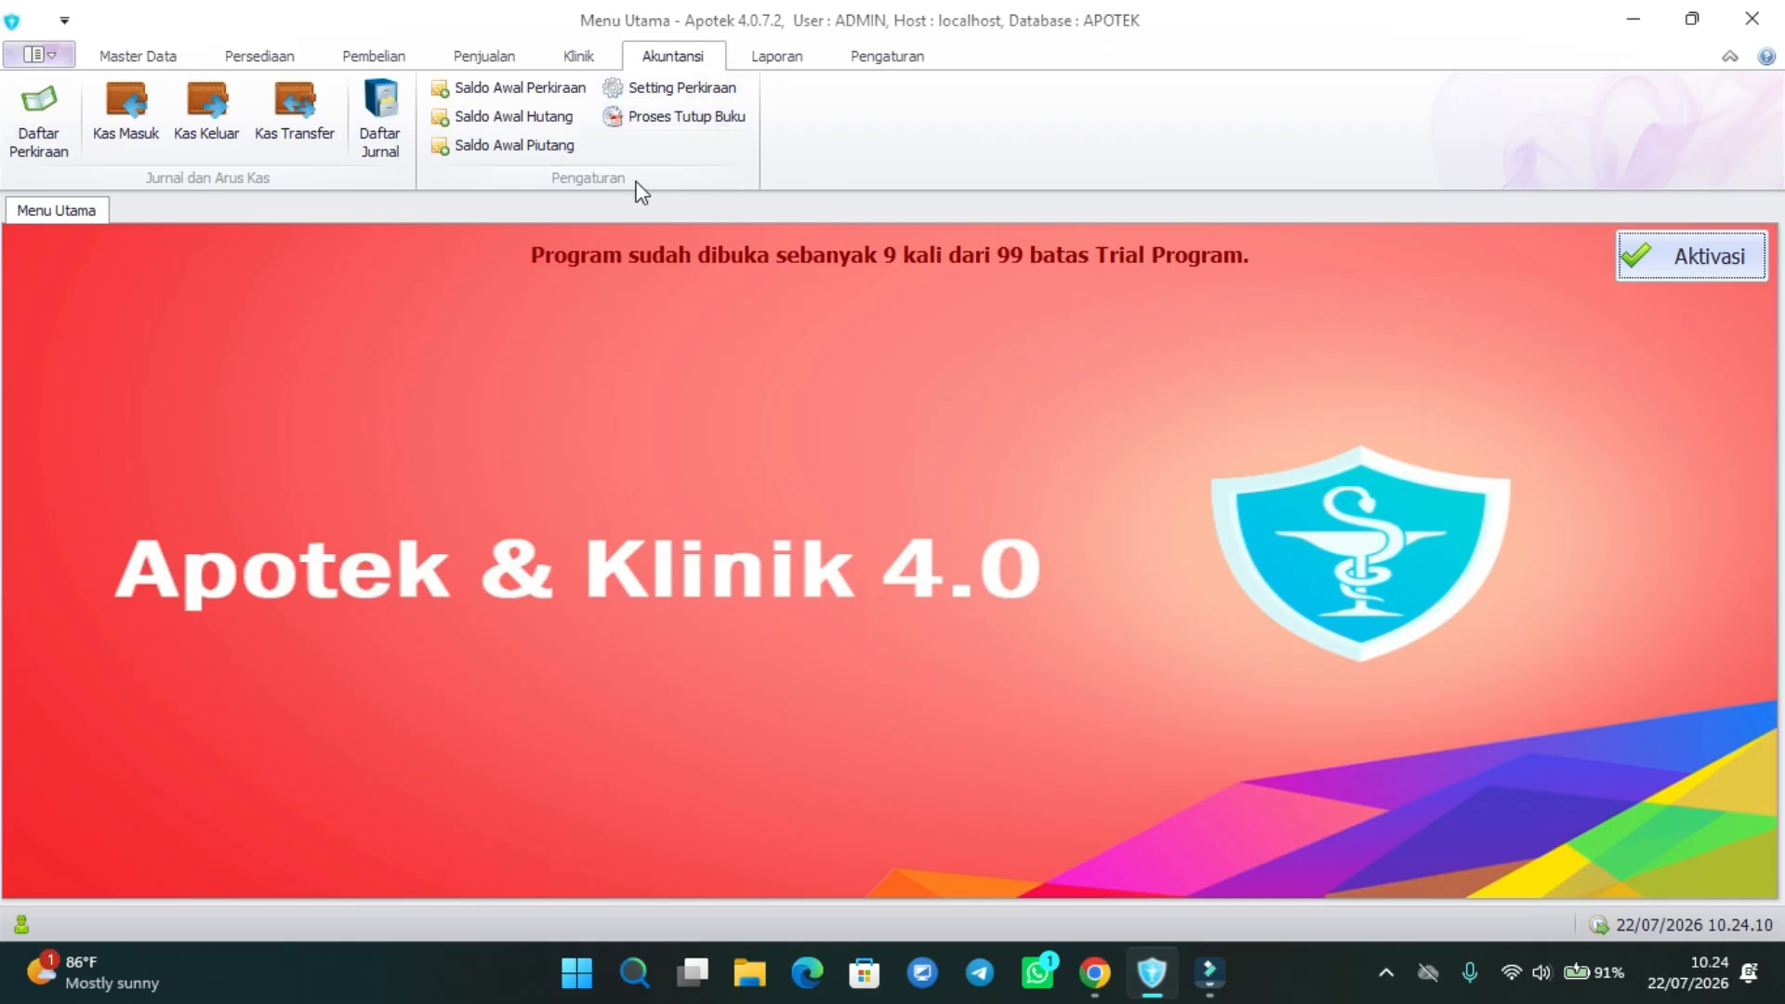
- Preview the Buku Besar report for account 1-1120 BANK BCA to check the internet payment, and close the preview
{"action": "left_click", "coordinate": [770, 58]}
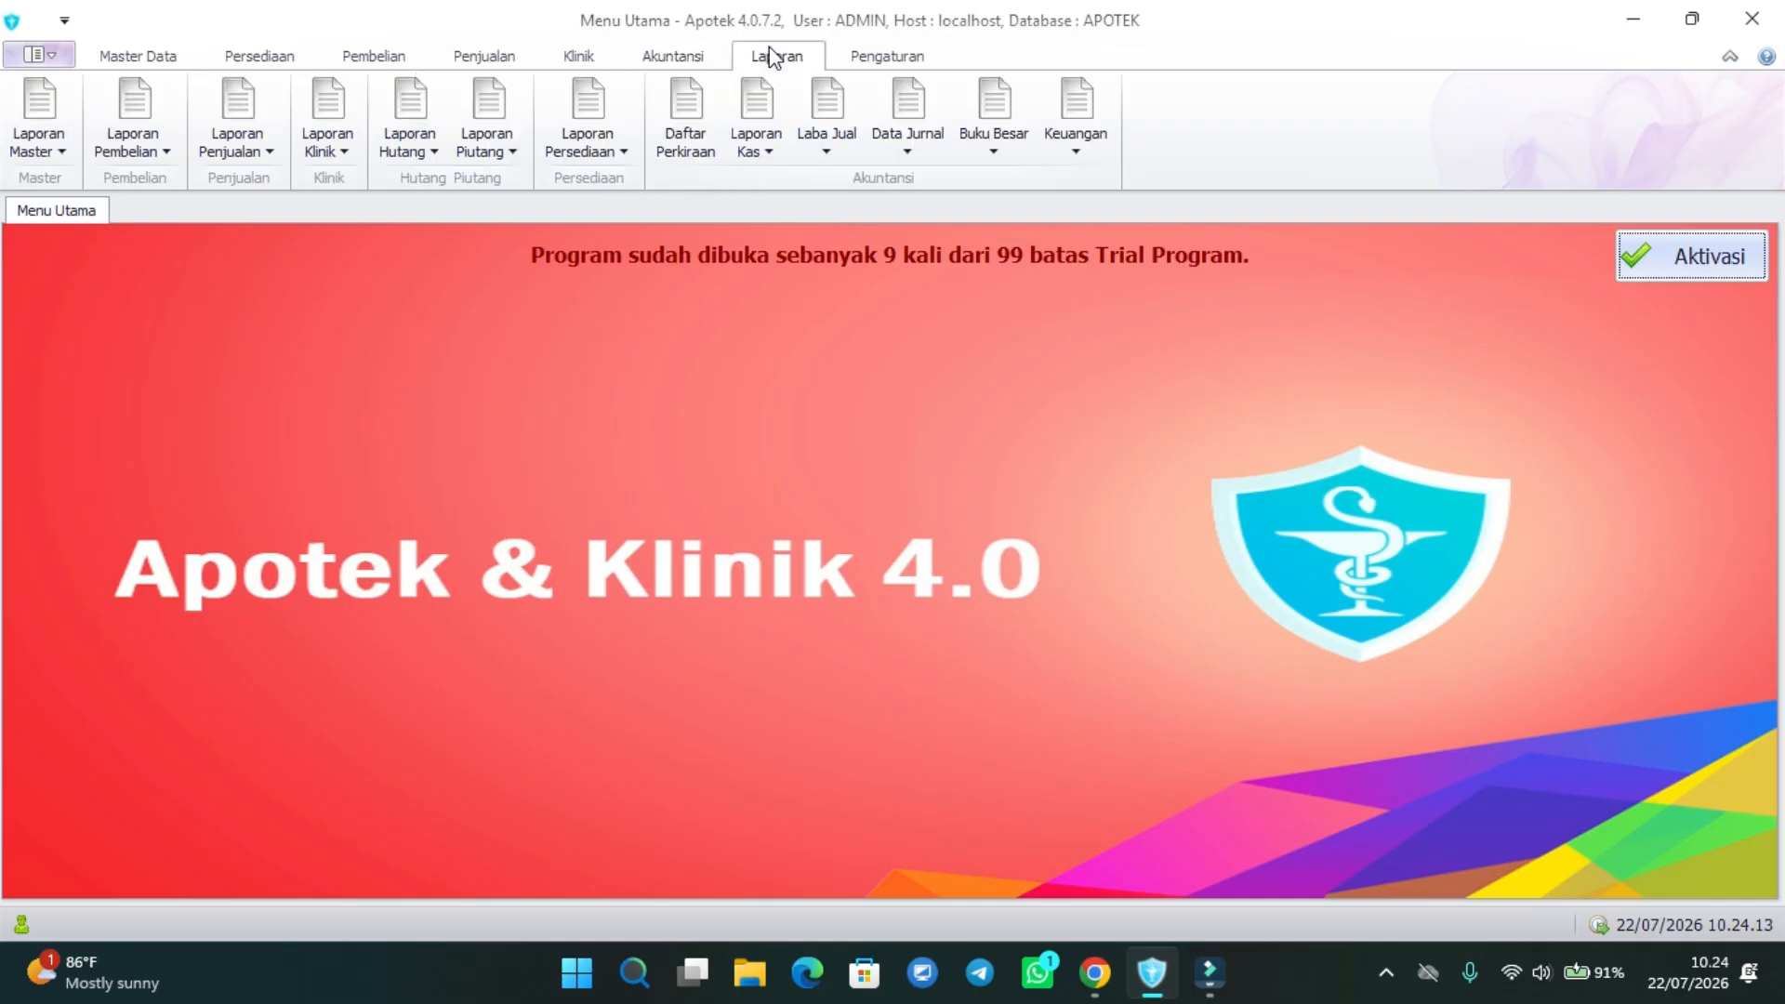
{"action": "left_click", "coordinate": [1013, 139]}
{"action": "left_click", "coordinate": [1019, 179]}
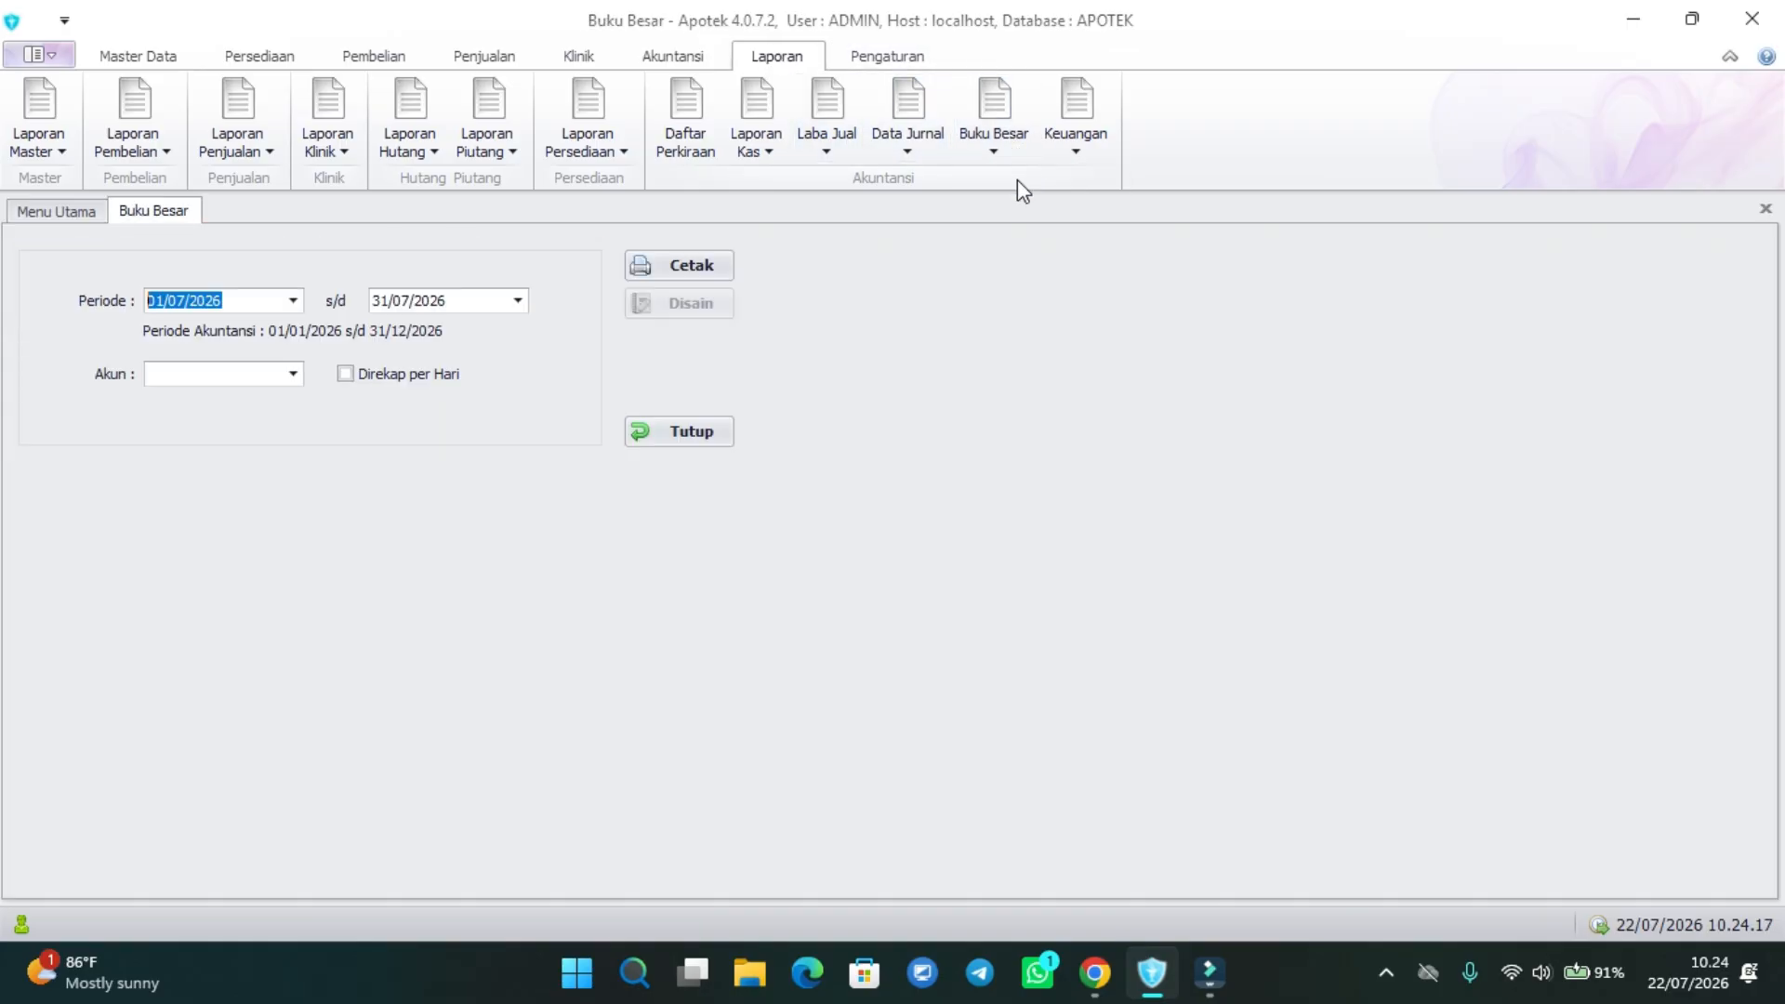
{"action": "left_click", "coordinate": [288, 375]}
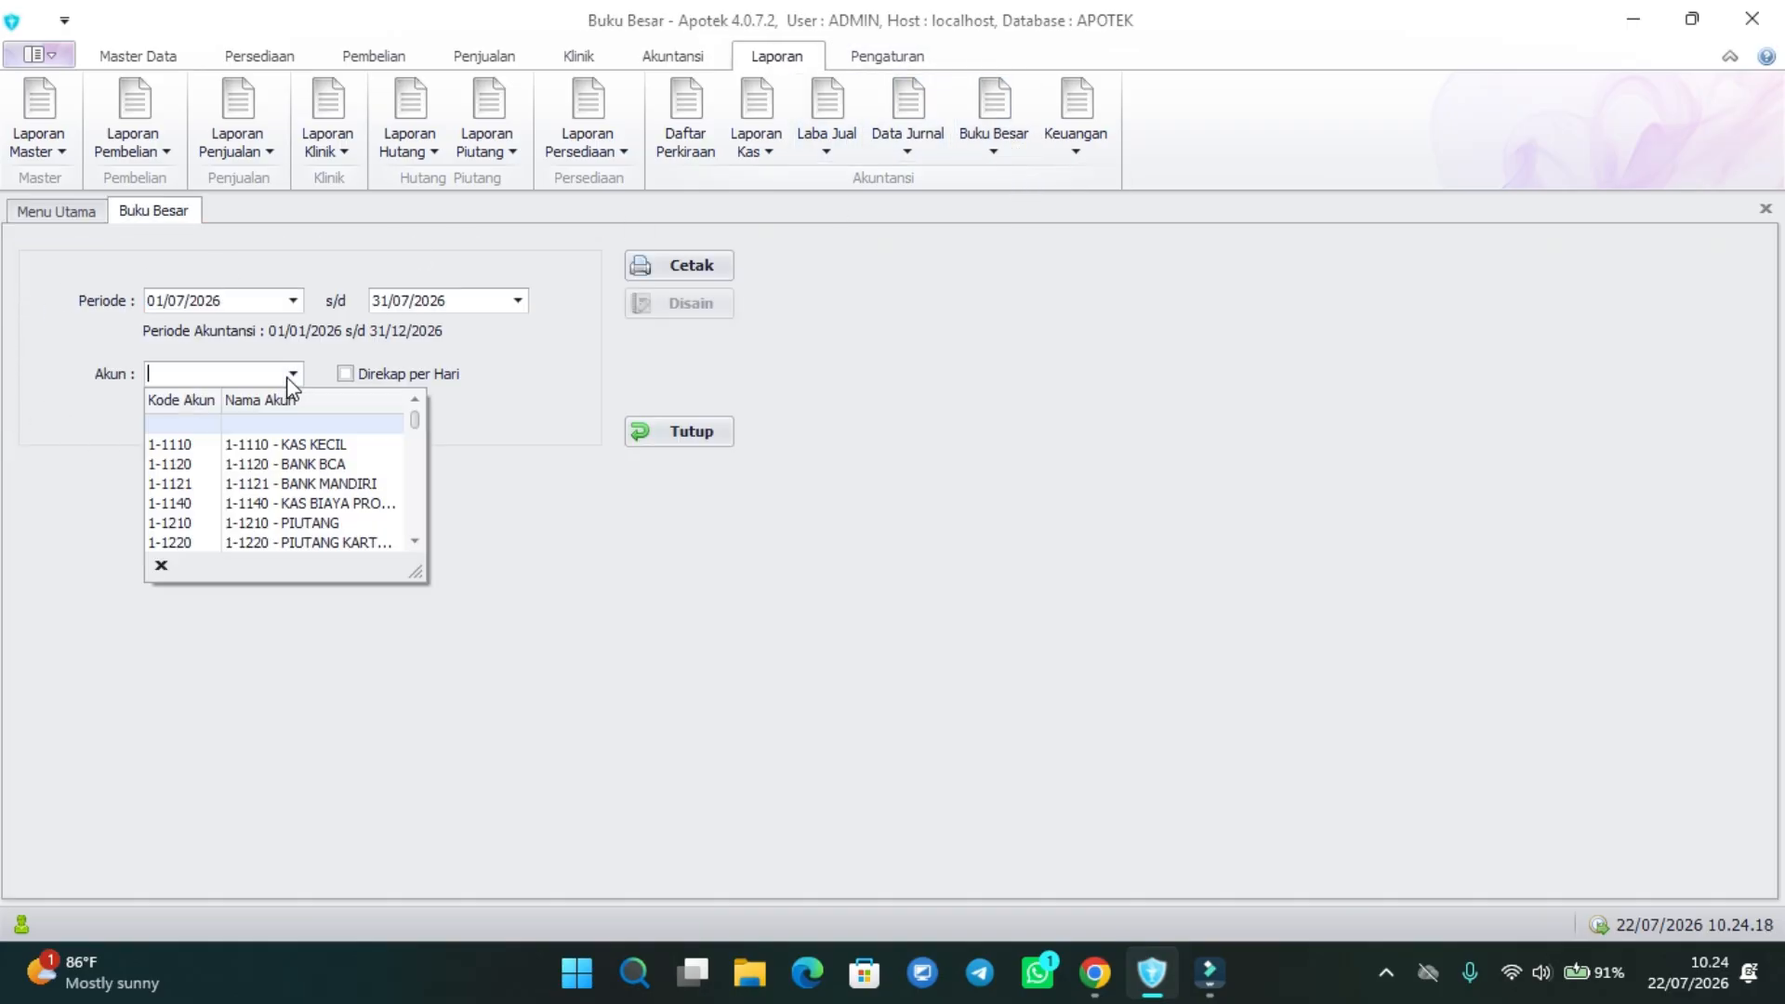
{"action": "left_click", "coordinate": [317, 465]}
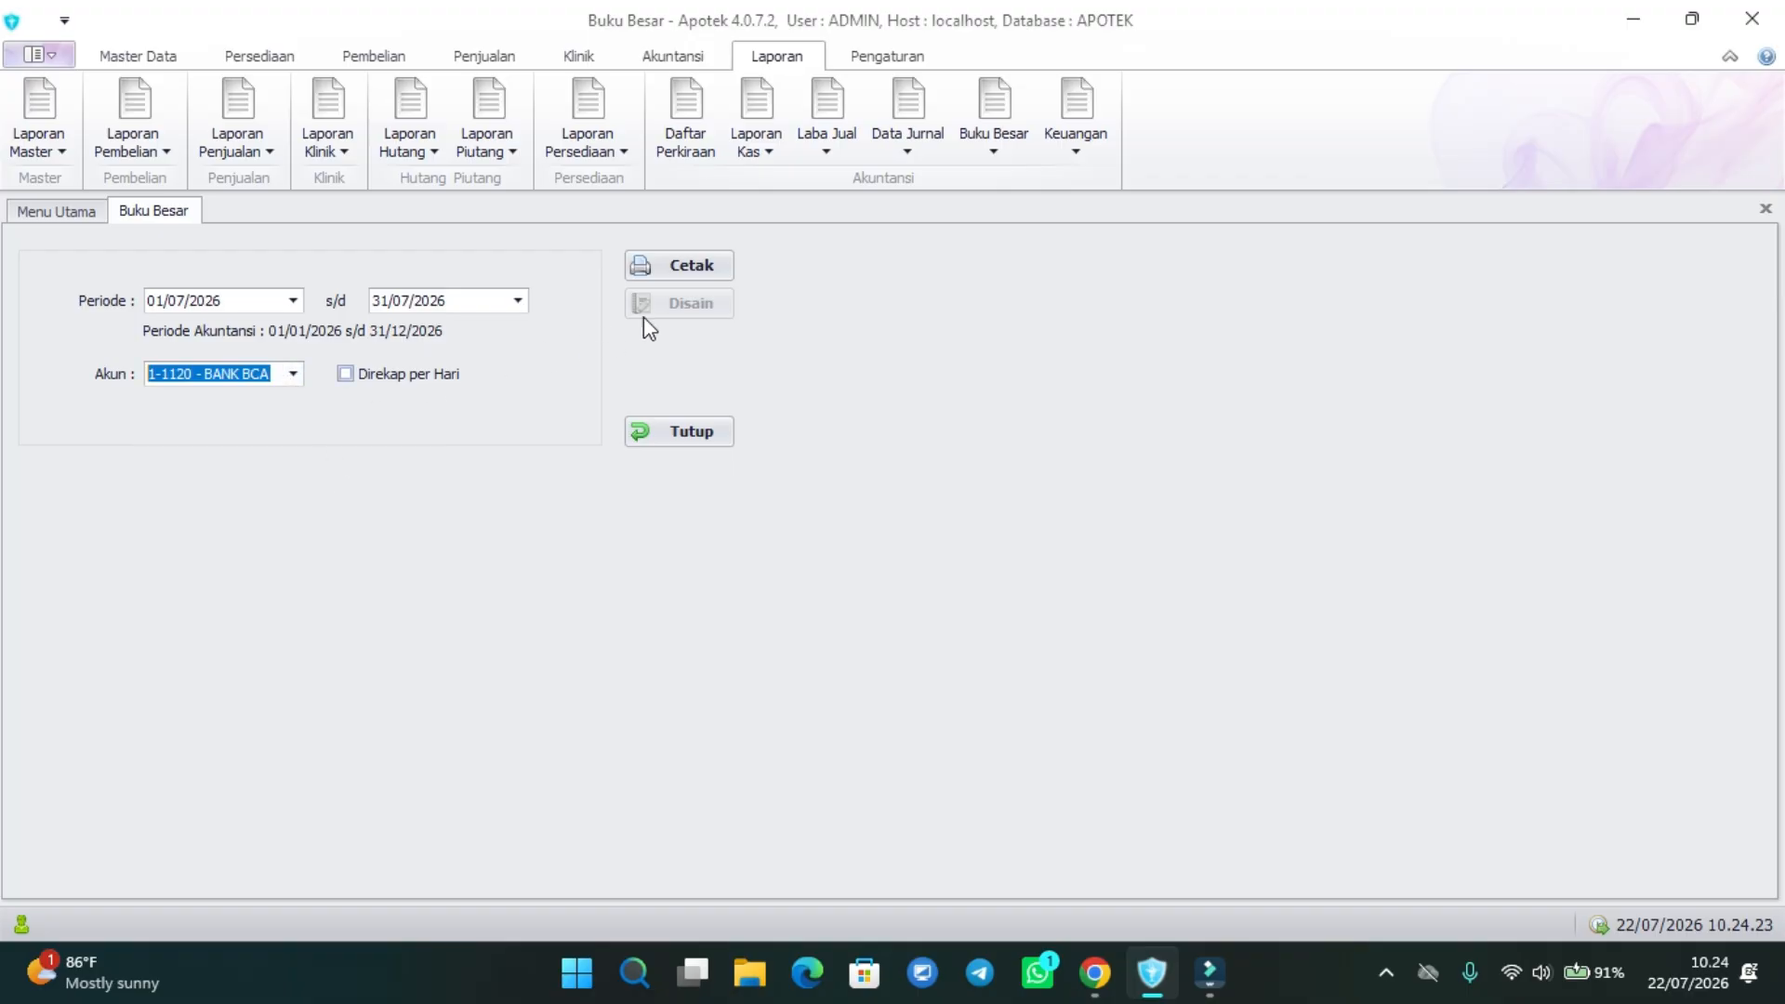
{"action": "left_click", "coordinate": [676, 272]}
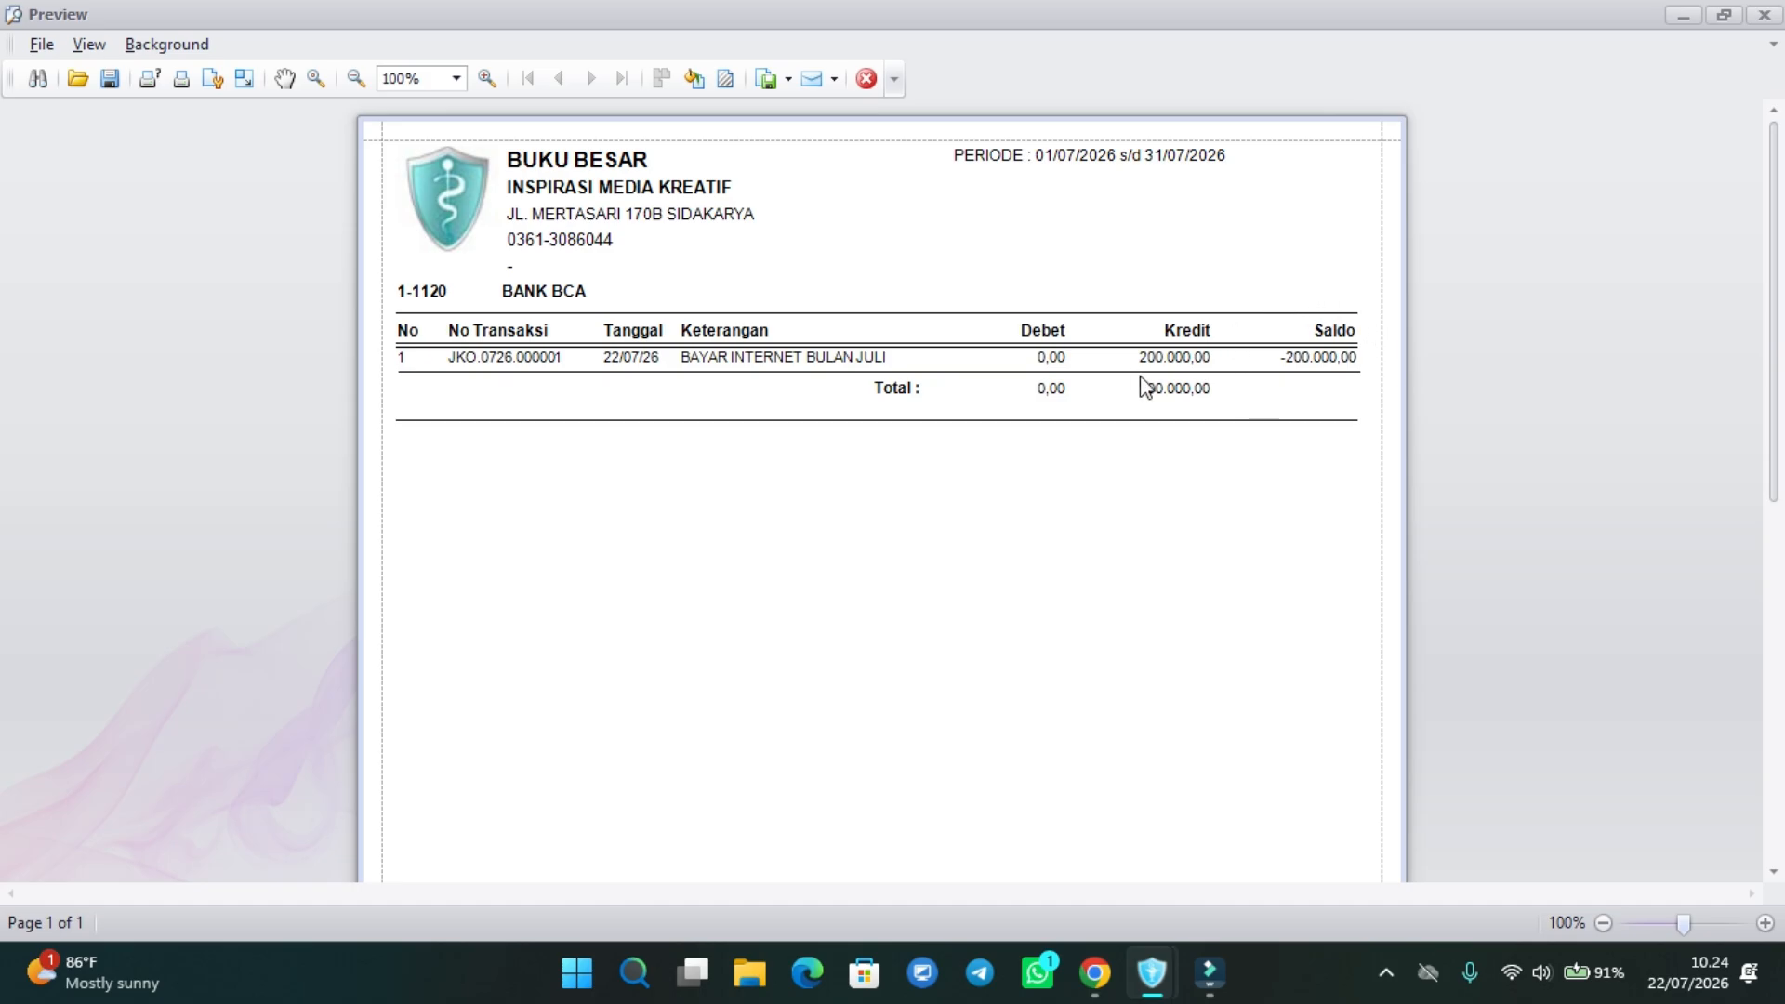
{"action": "left_click", "coordinate": [866, 79]}
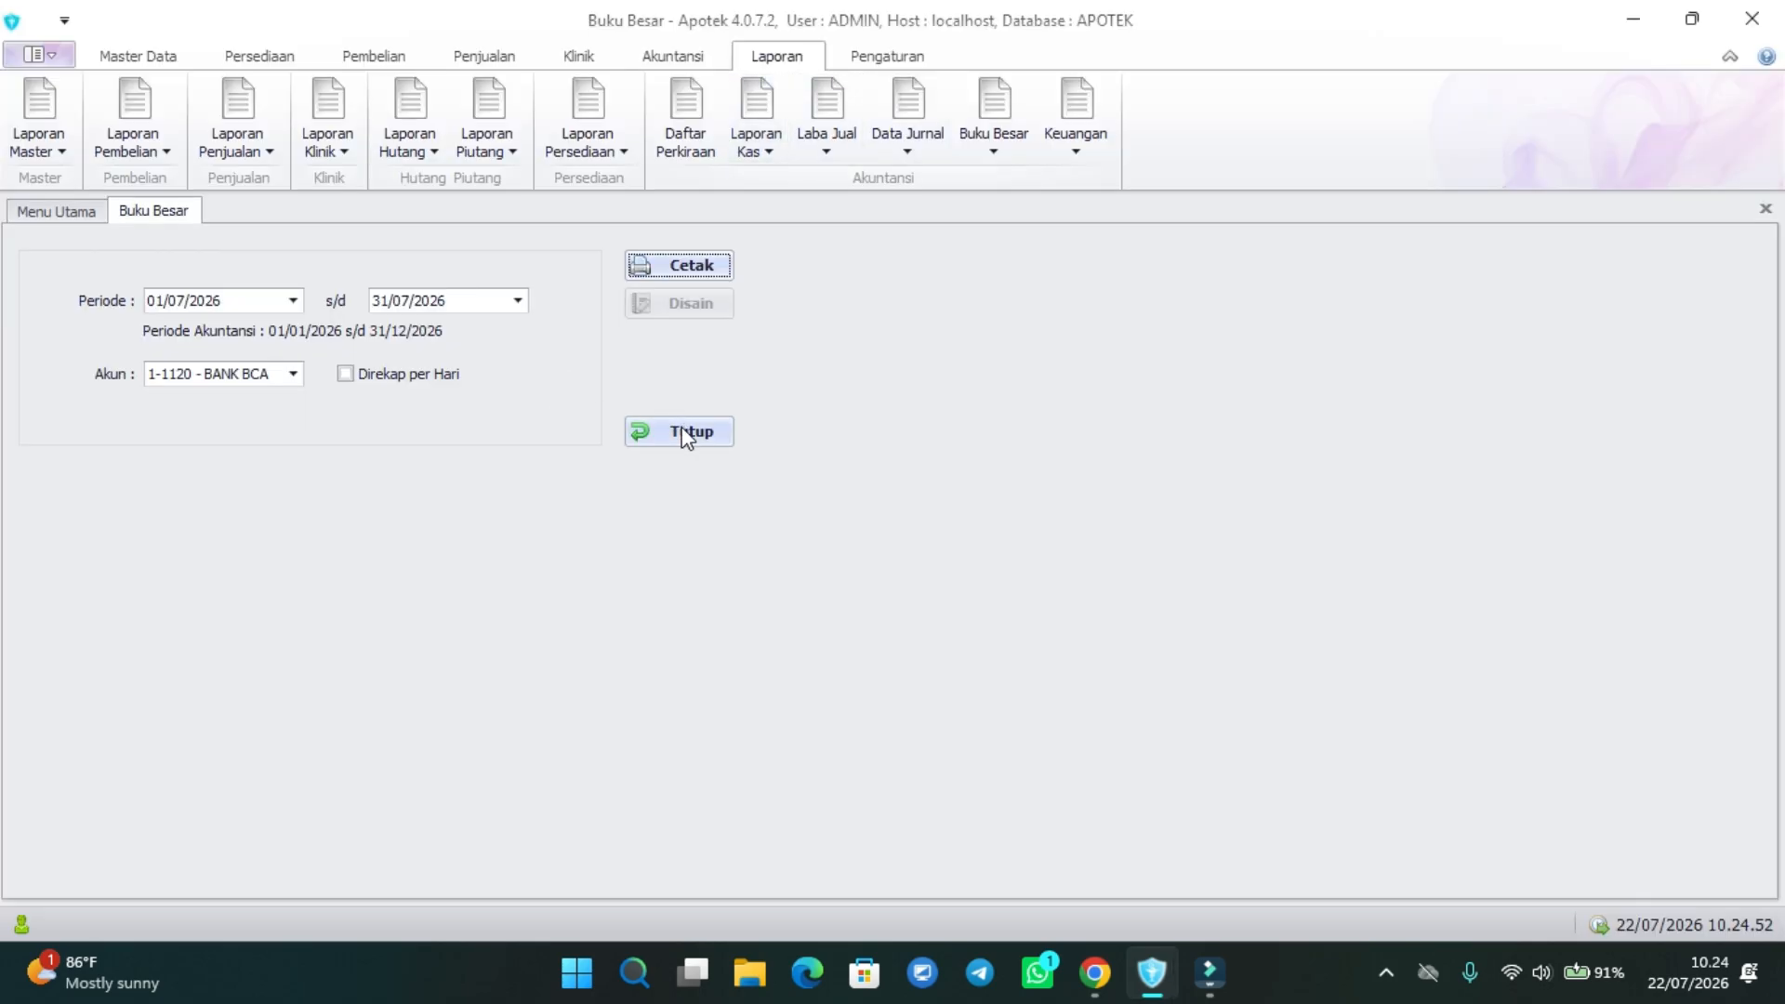
- Preview the Buku Besar report for account 6-1104 BIAYA INTERNET, and close the preview and the report form
{"action": "left_click", "coordinate": [293, 374]}
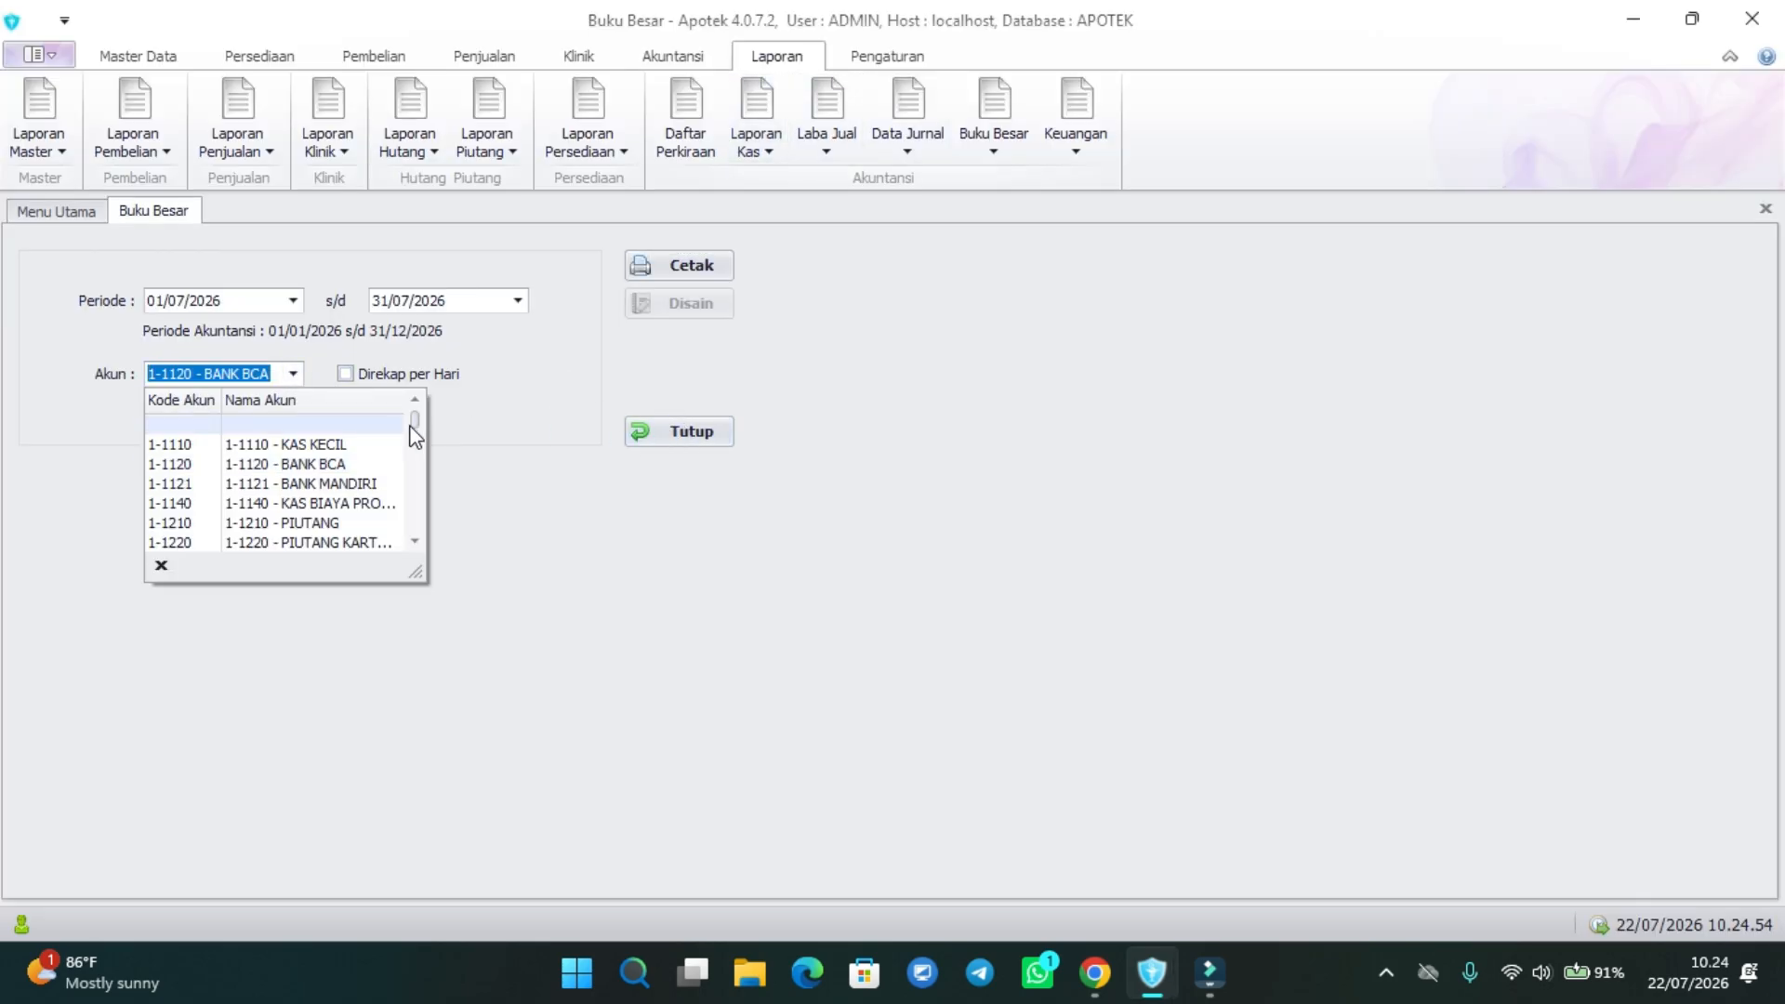
{"action": "left_click_drag", "start_coordinate": [410, 426], "coordinate": [421, 502]}
{"action": "left_click", "coordinate": [340, 448]}
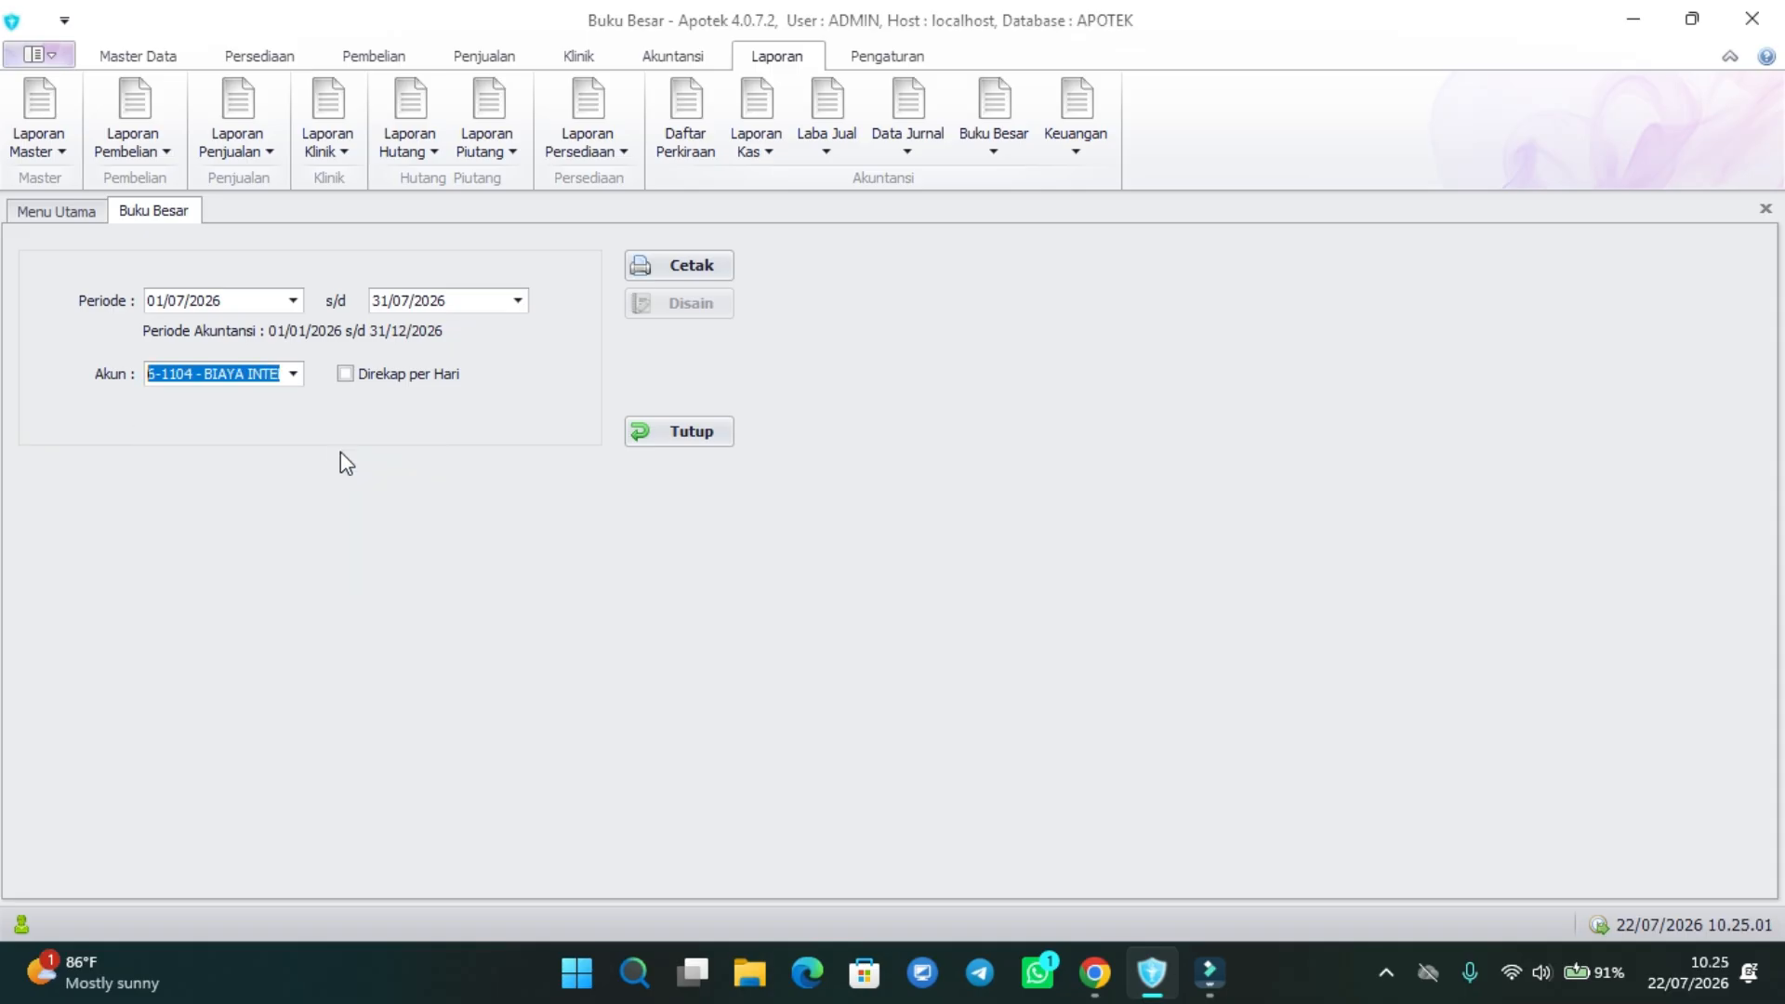
{"action": "left_click", "coordinate": [688, 265]}
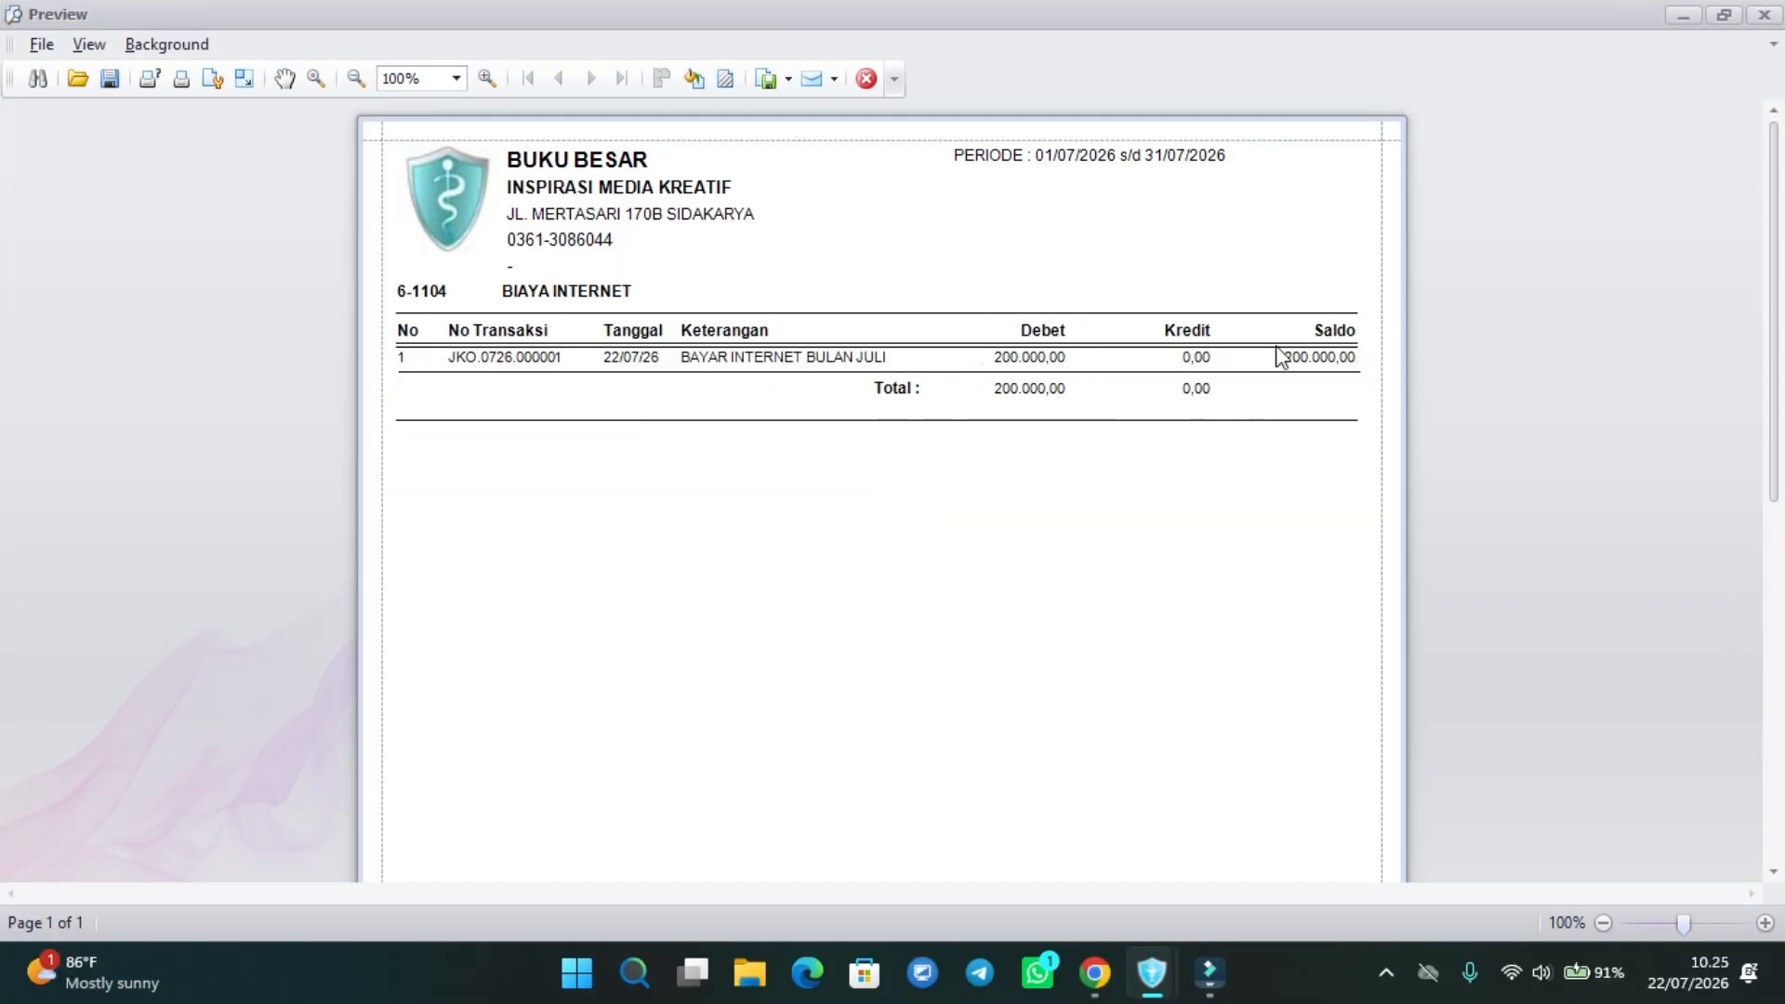
{"action": "left_click", "coordinate": [866, 78]}
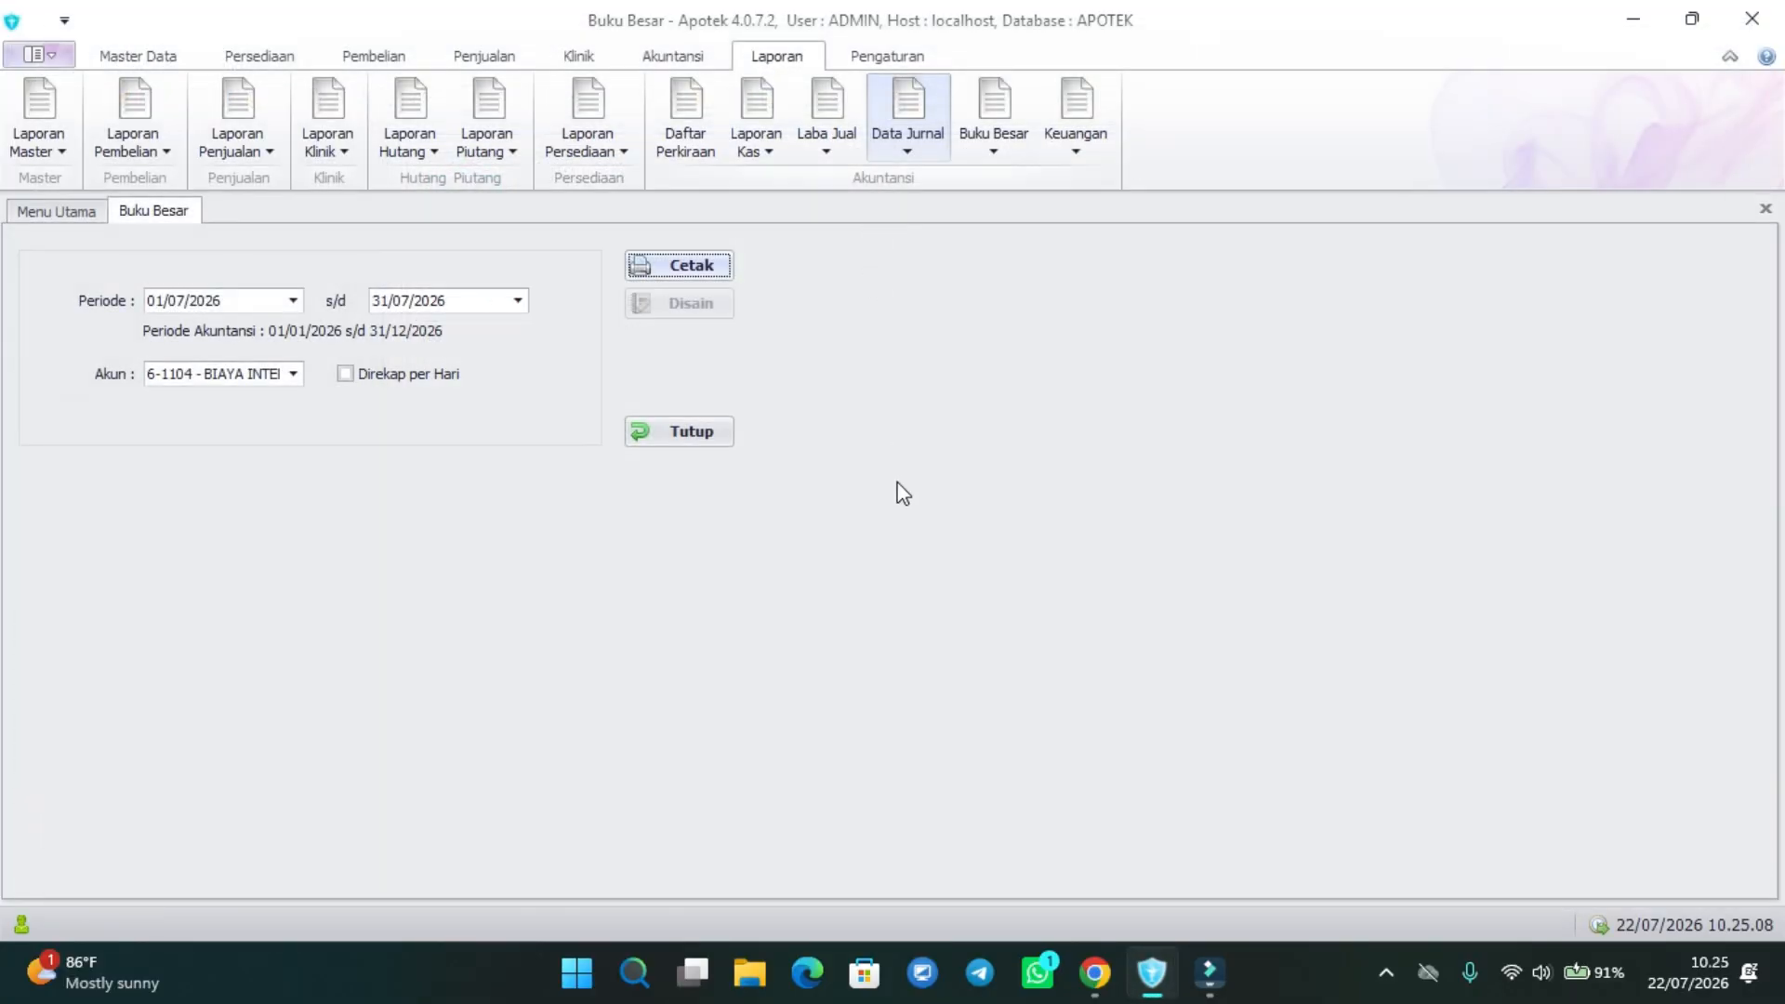
{"action": "left_click", "coordinate": [681, 432]}
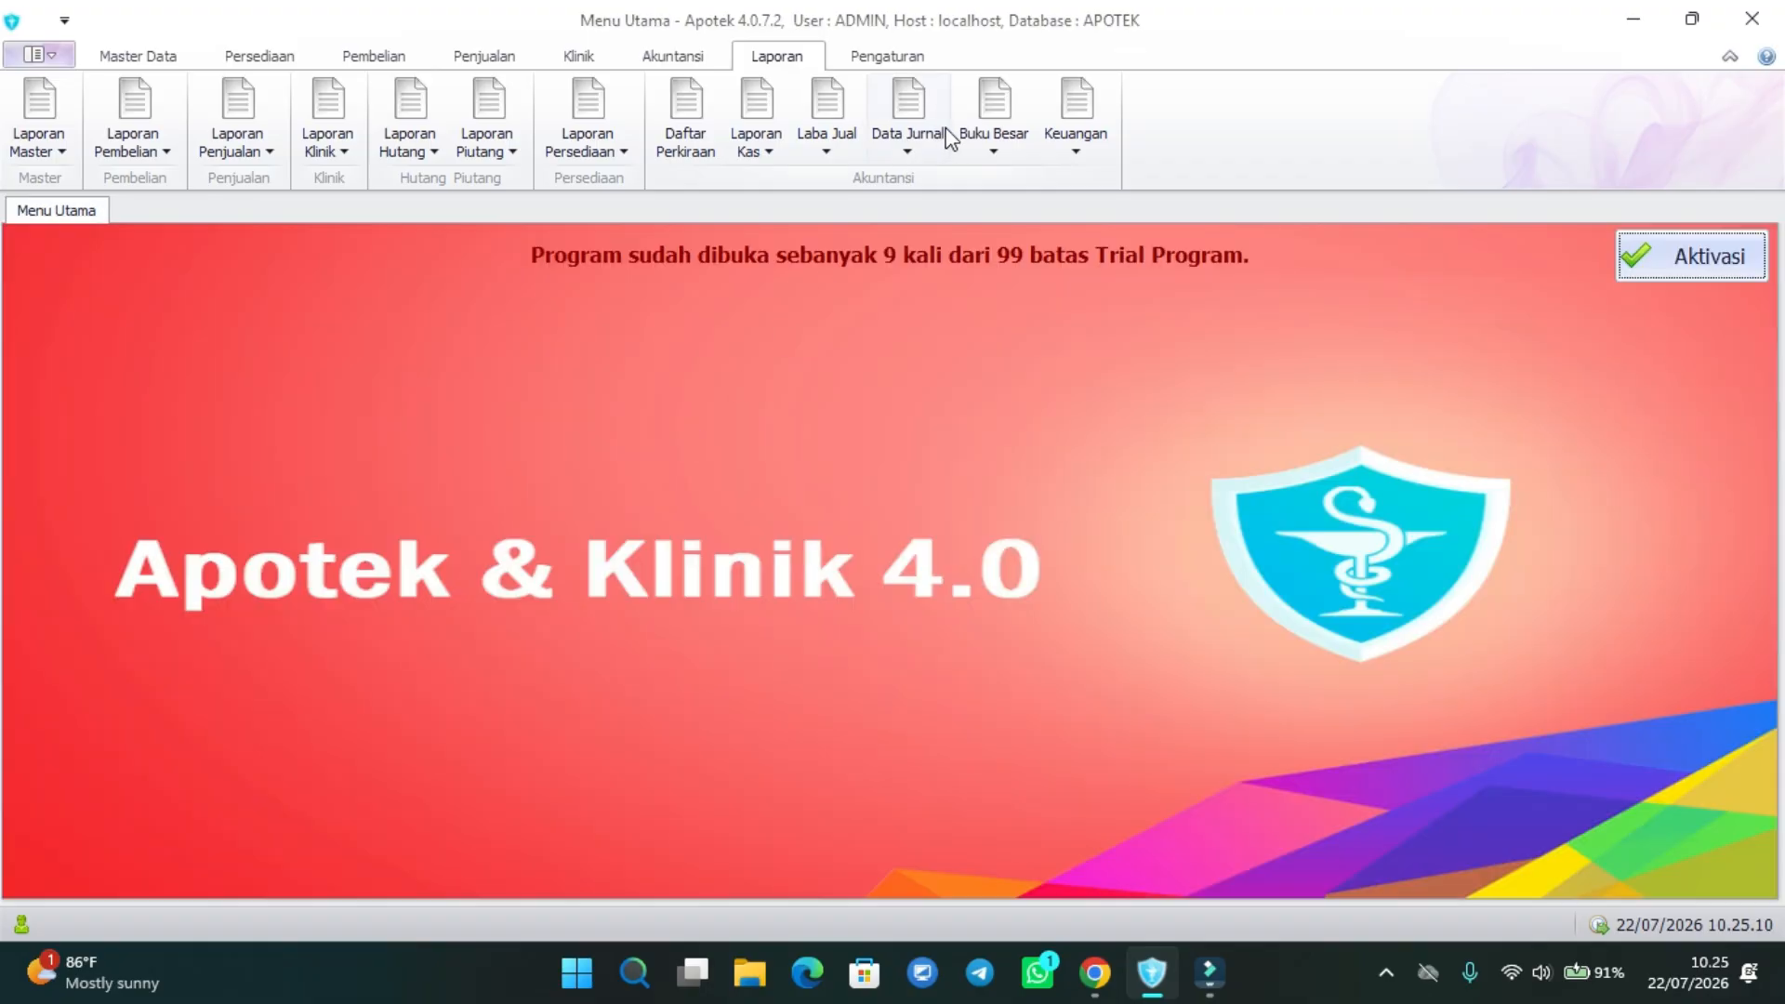
- Preview the Laba Rugi report for Juli 2026
{"action": "left_click", "coordinate": [1076, 139]}
{"action": "left_click", "coordinate": [1093, 206]}
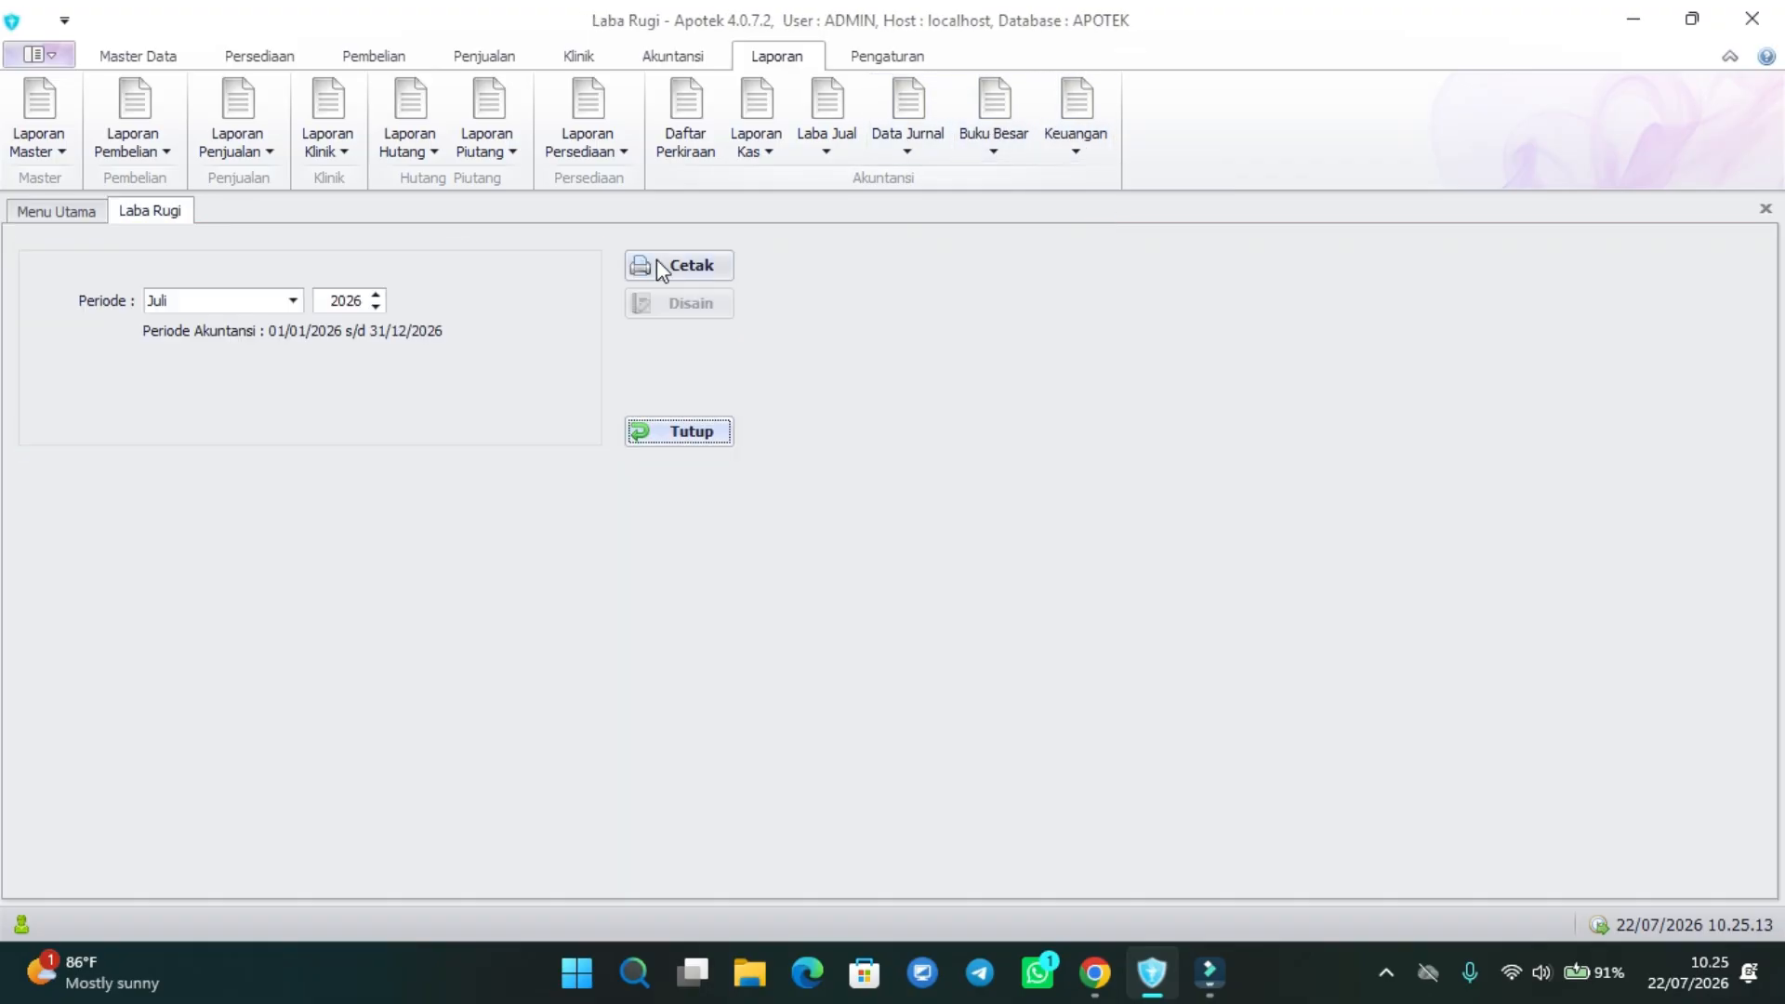
{"action": "left_click", "coordinate": [674, 265]}
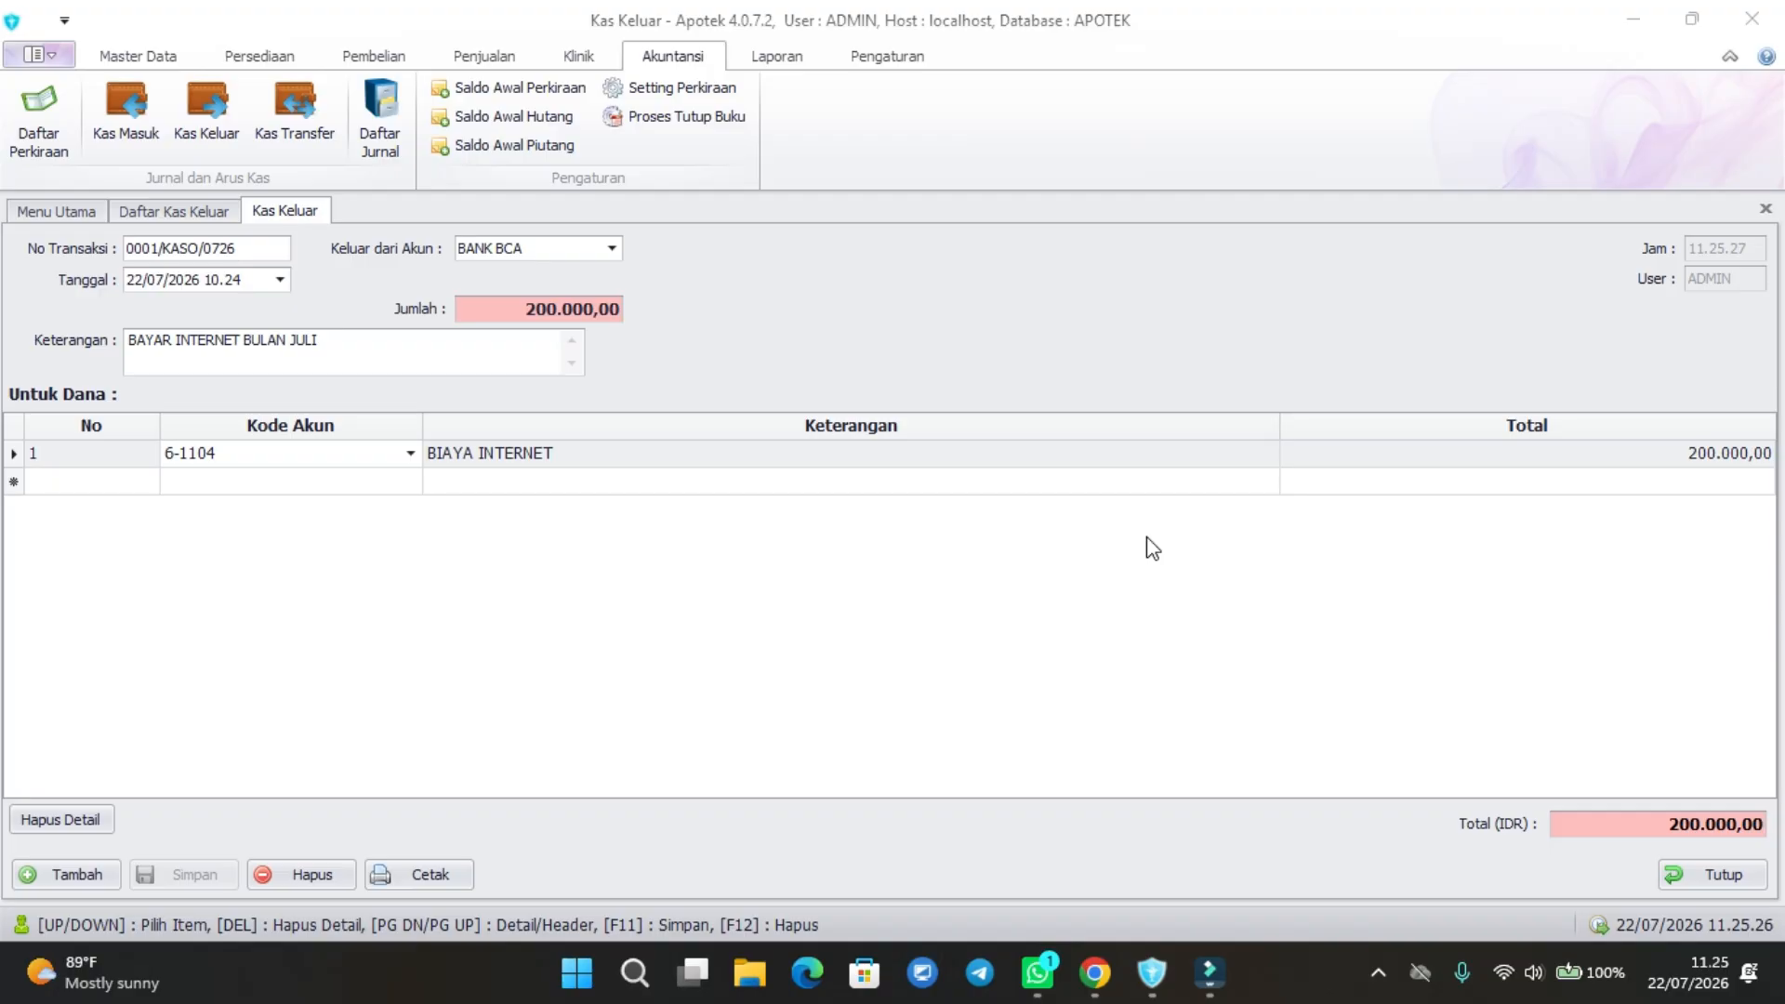
- Start a new Detail account in the Biaya group of Daftar Perkiraan, placed under 6-1000 BIAYA UMUM
{"action": "left_click", "coordinate": [691, 61]}
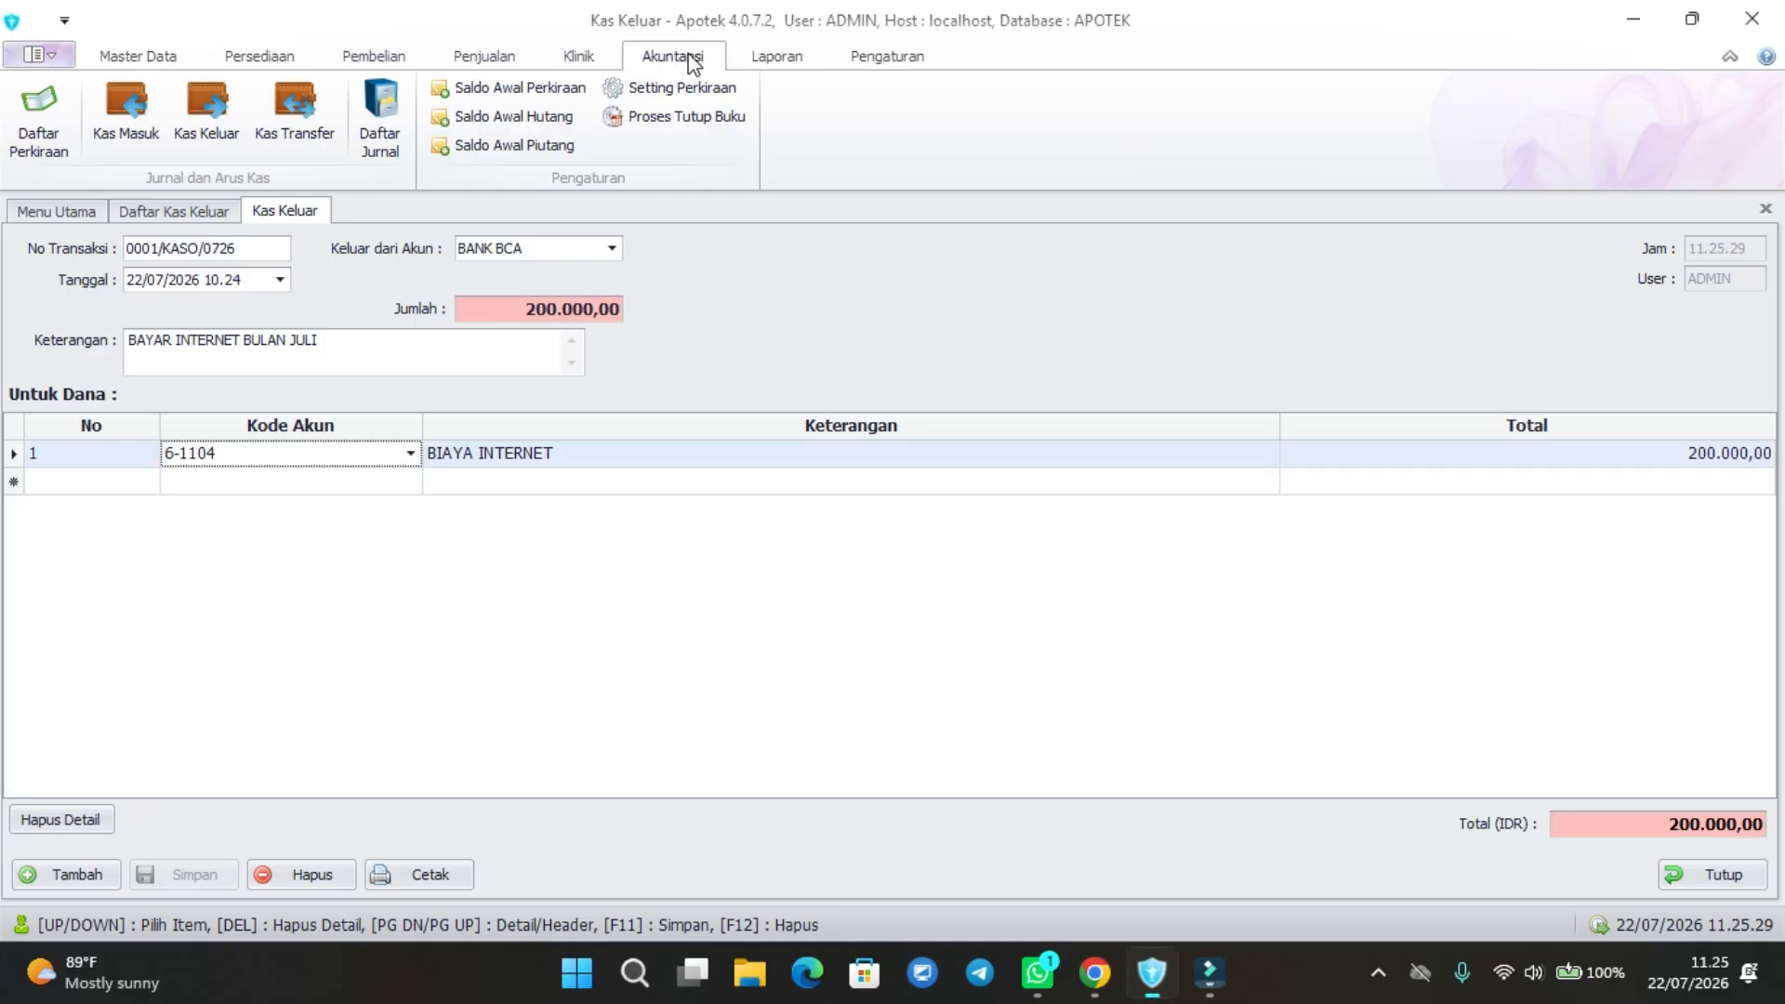
{"action": "left_click", "coordinate": [48, 116]}
{"action": "left_click", "coordinate": [470, 240]}
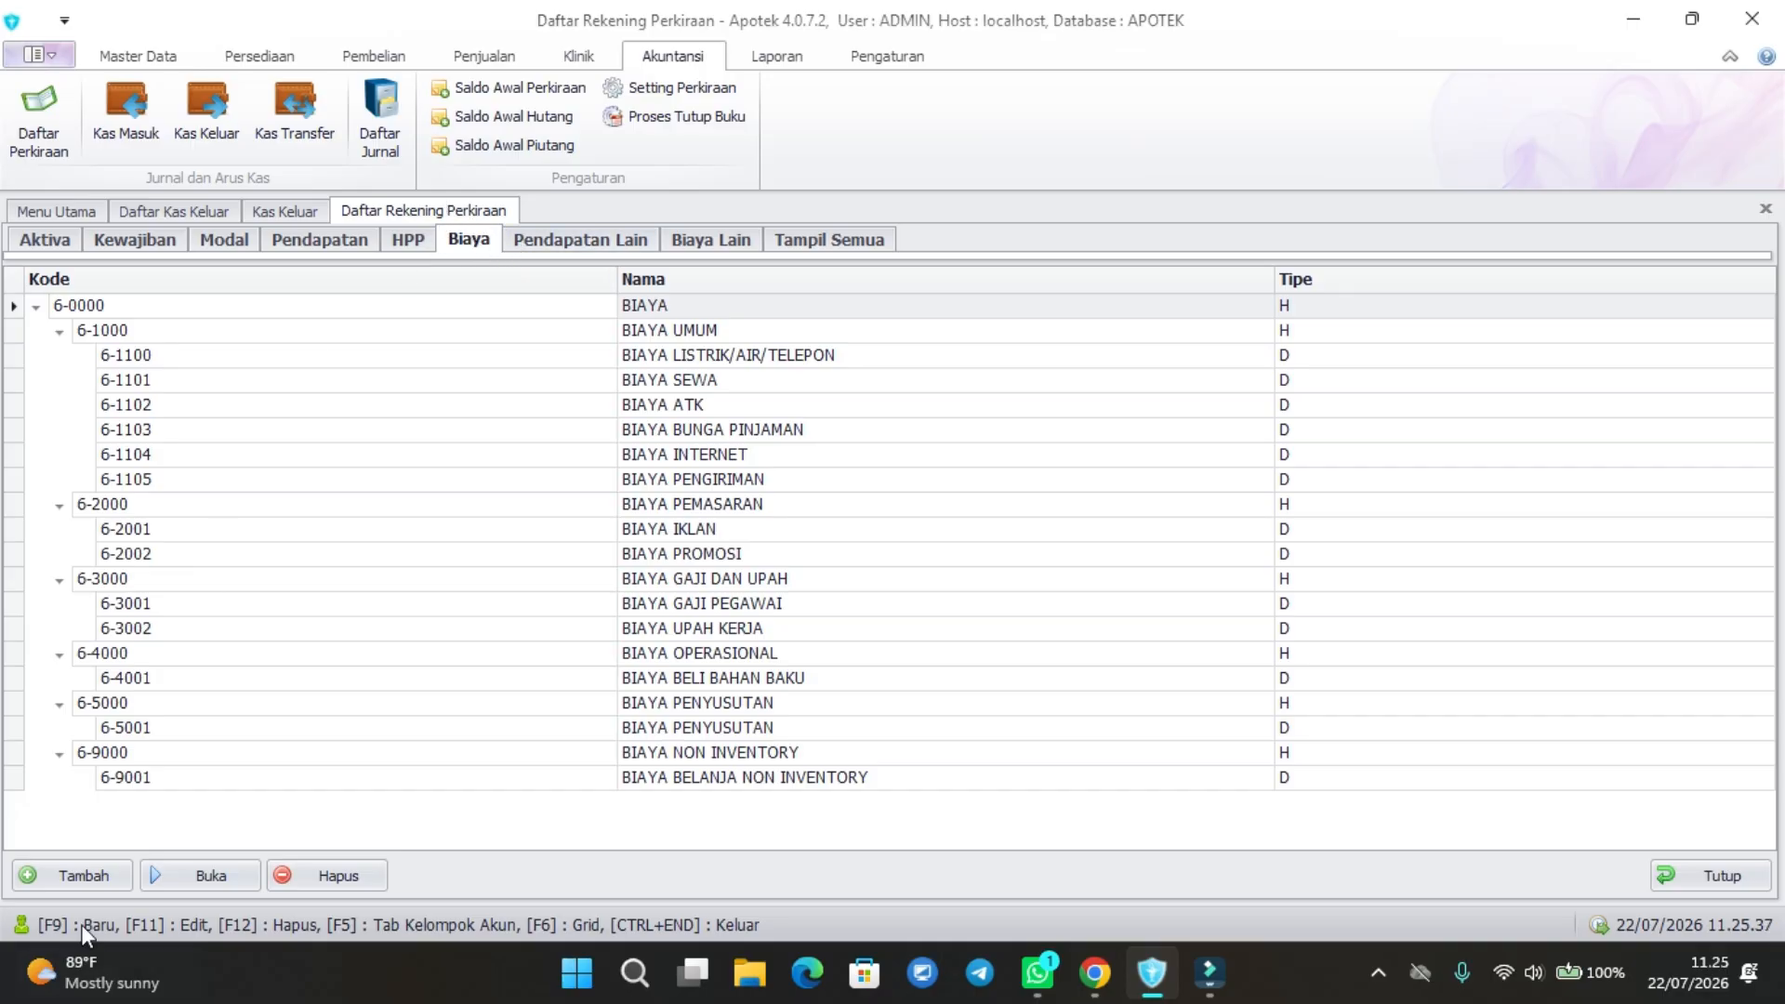
{"action": "left_click", "coordinate": [74, 876]}
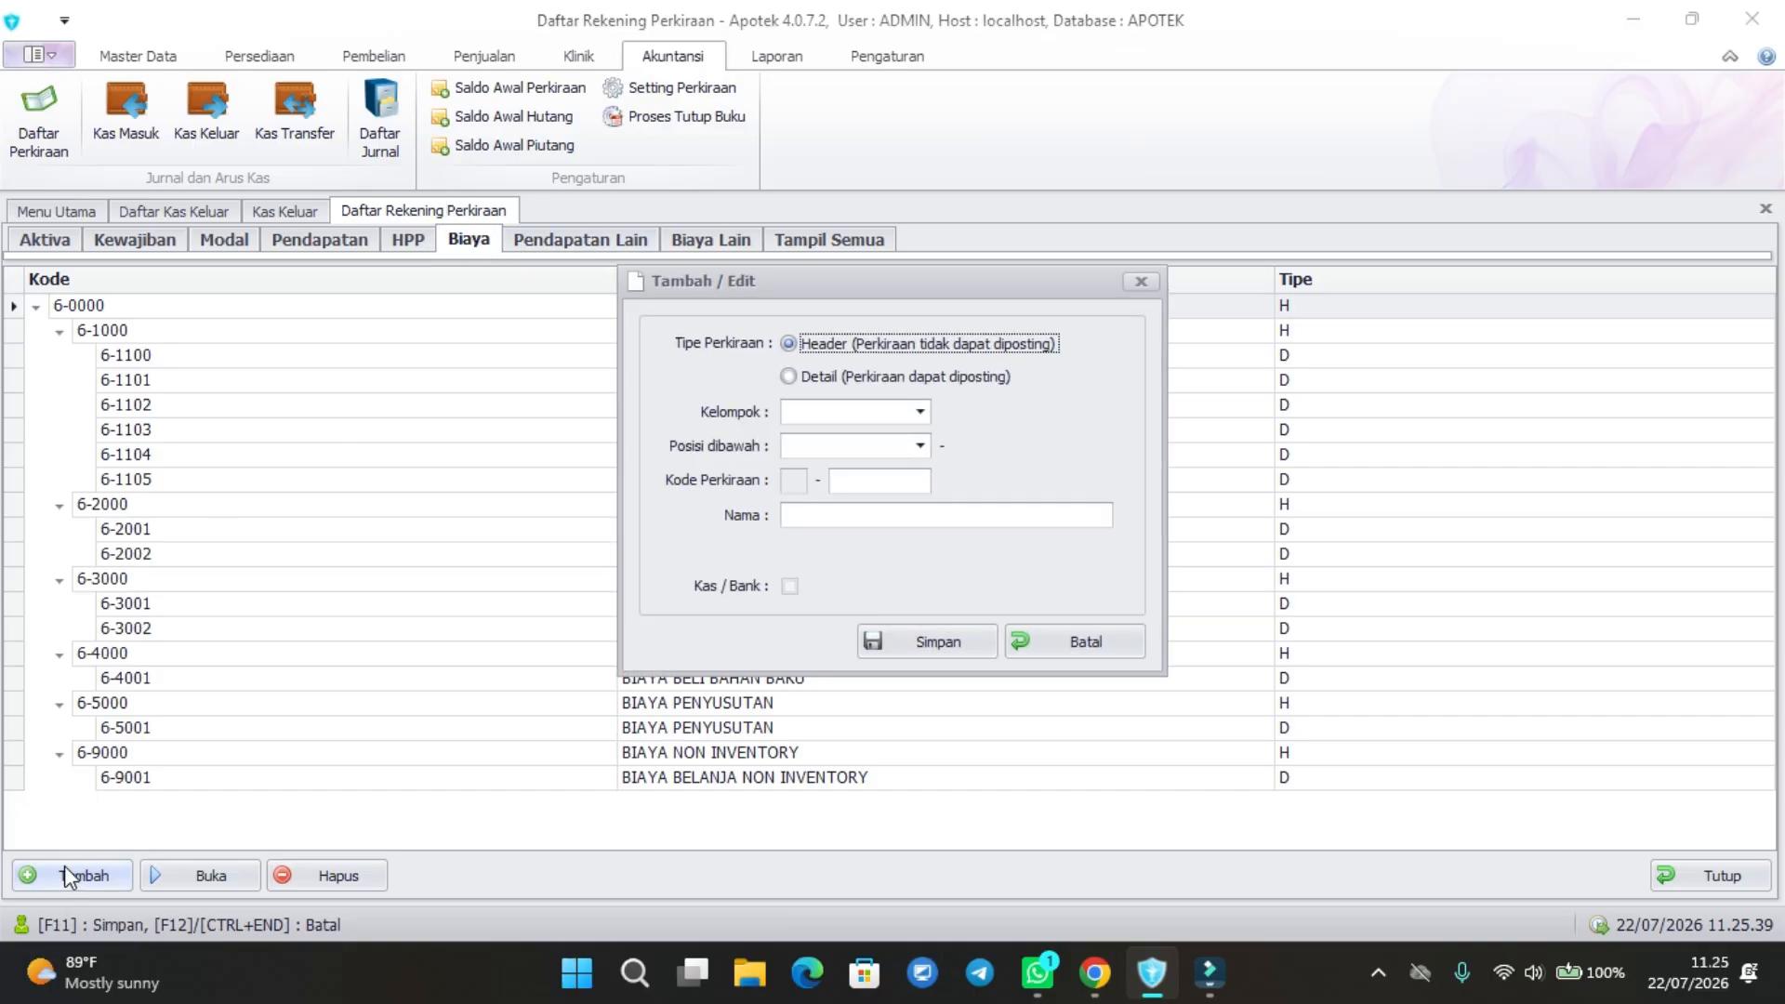
{"action": "left_click_drag", "start_coordinate": [768, 279], "coordinate": [997, 345]}
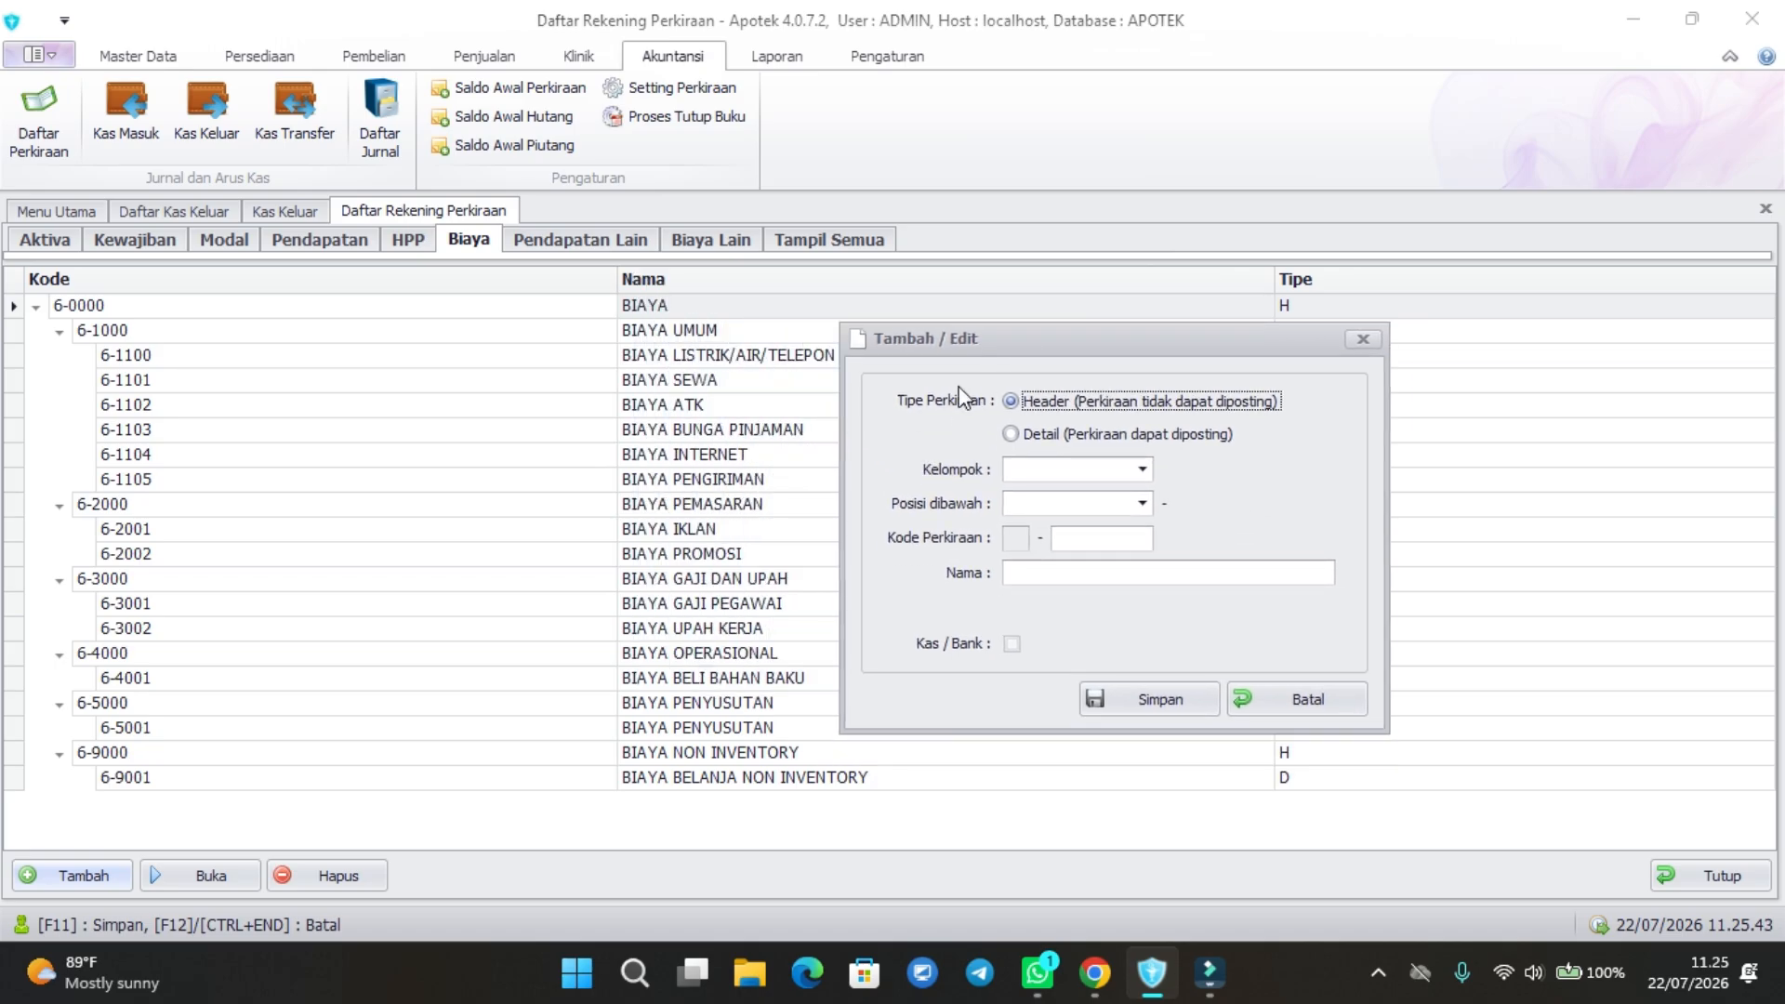
{"action": "left_click", "coordinate": [1013, 434]}
{"action": "left_click", "coordinate": [1142, 470]}
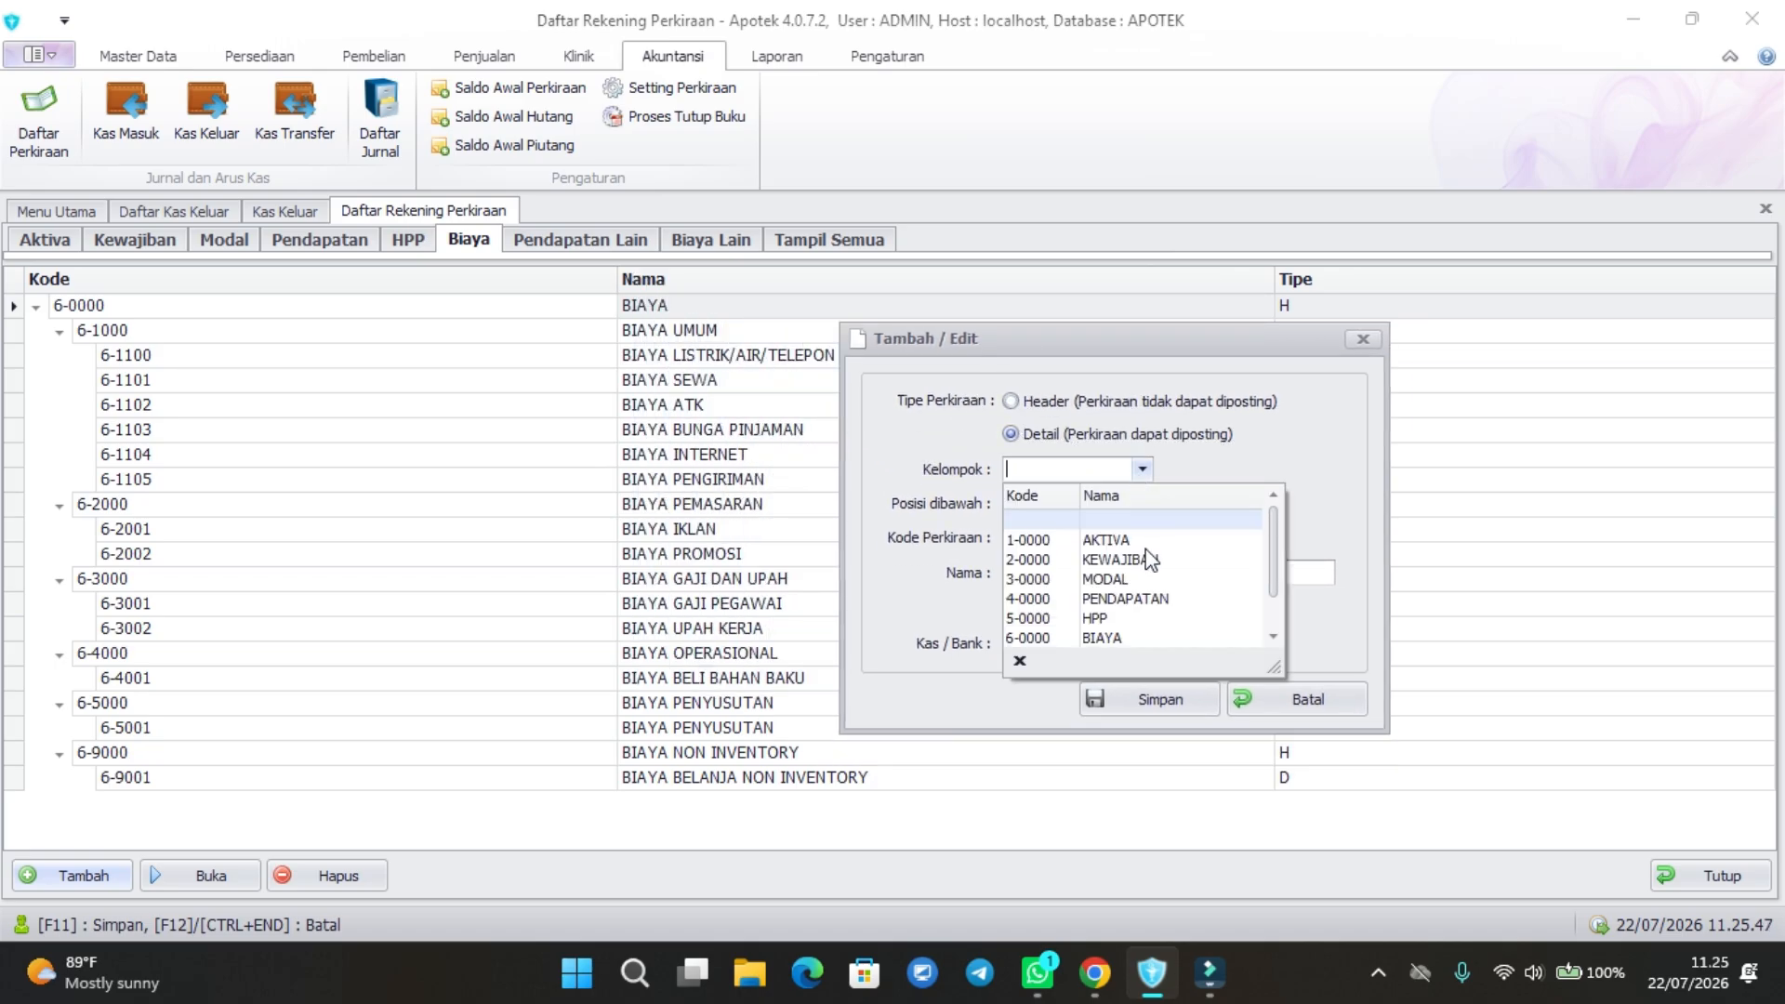
{"action": "left_click", "coordinate": [1120, 638]}
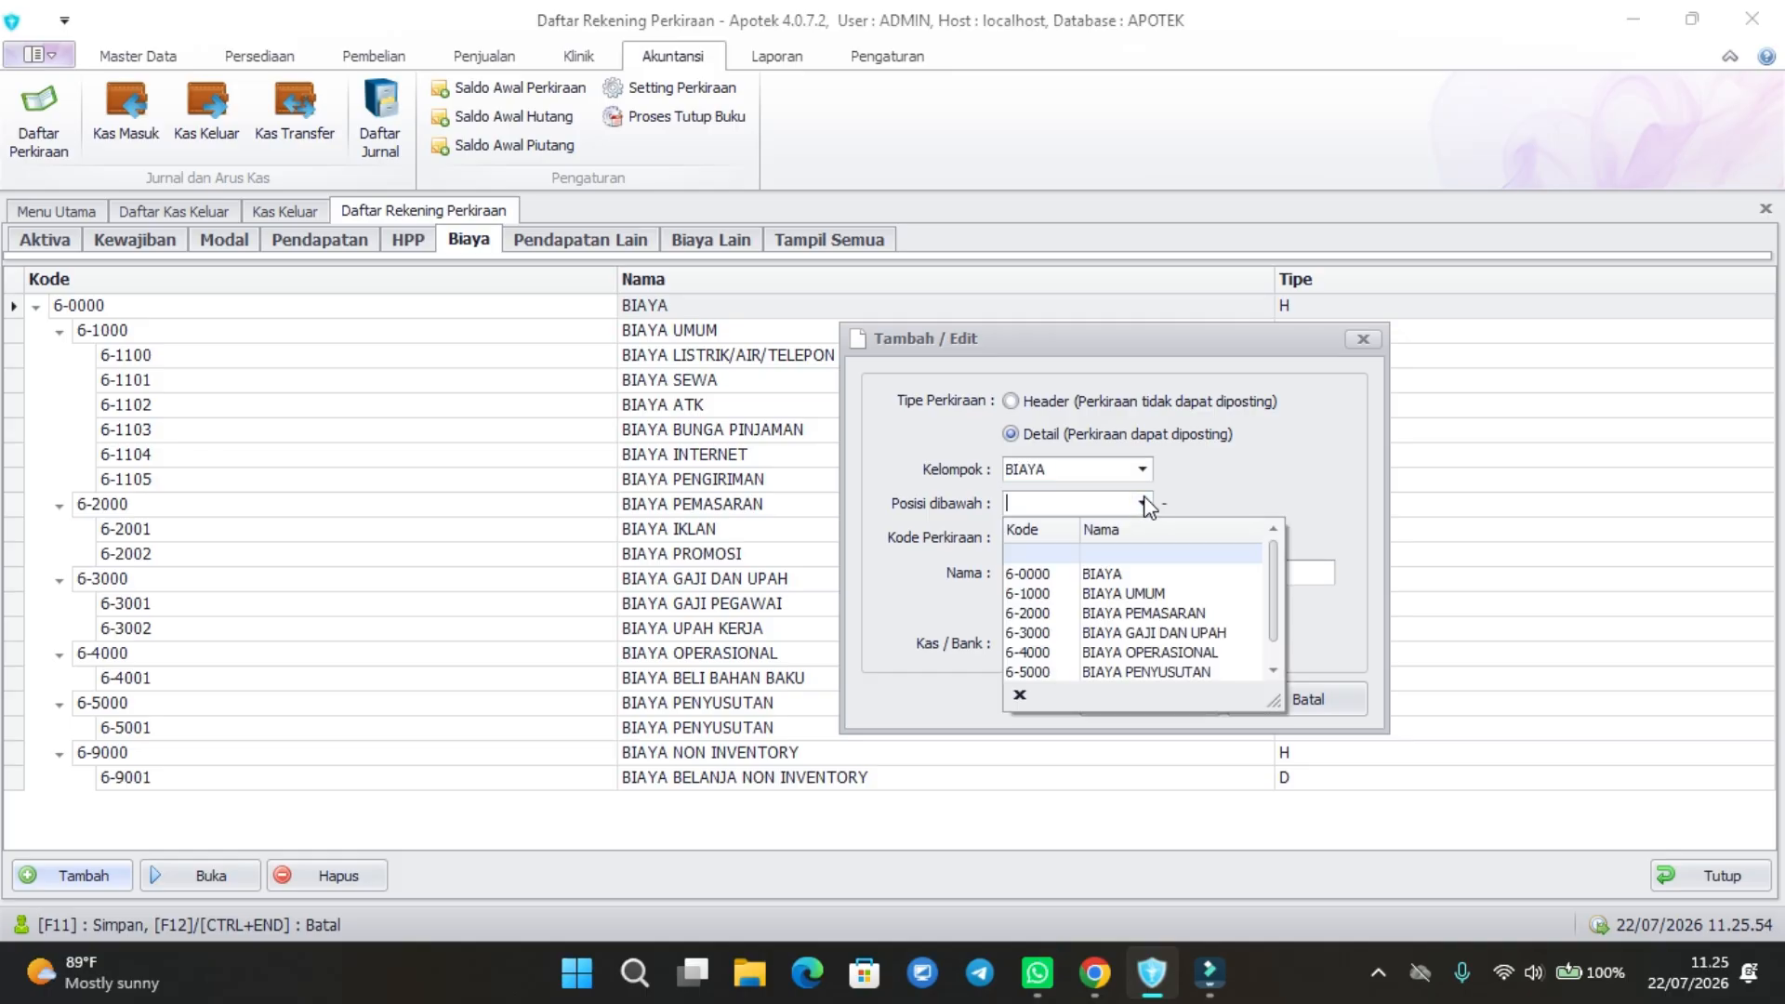
{"action": "left_click", "coordinate": [1128, 596]}
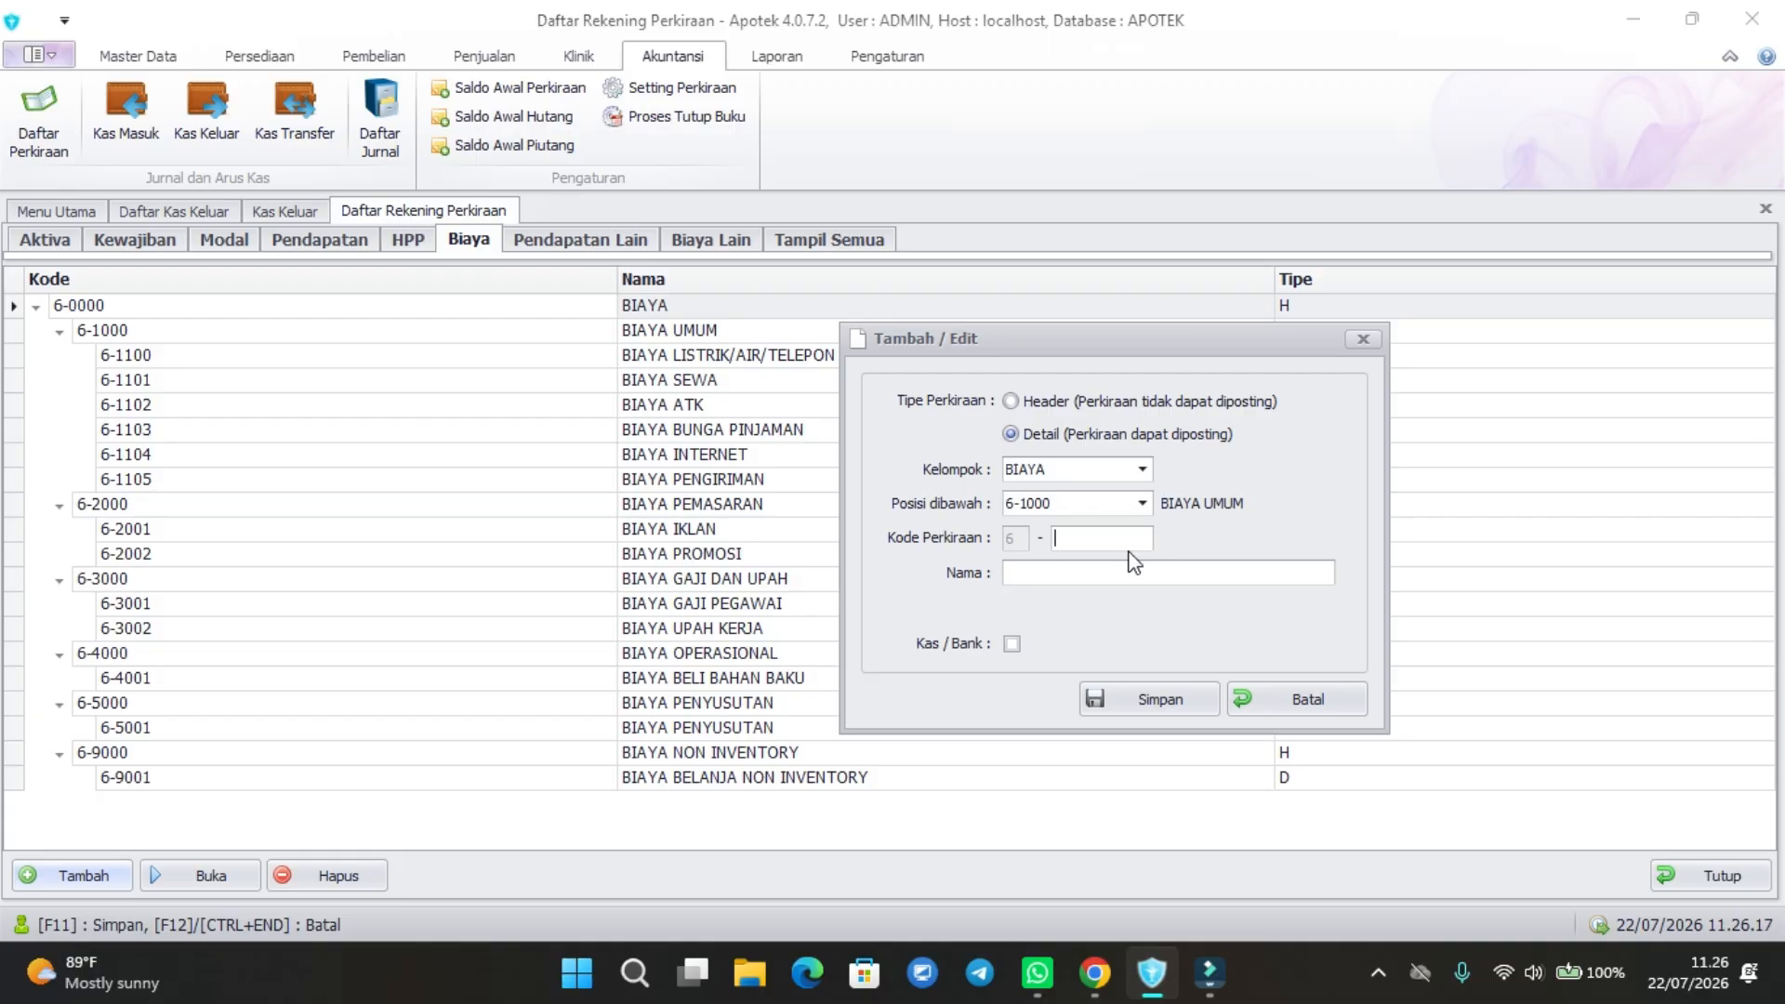
- Give the account code 6-1106 and the name BIAYA BENSIN, save it, and close the form and the account list
{"action": "type", "text": "1106"}
{"action": "left_click", "coordinate": [1071, 574]}
{"action": "type", "text": "BIAYA BENSIN"}
{"action": "left_click", "coordinate": [1144, 701]}
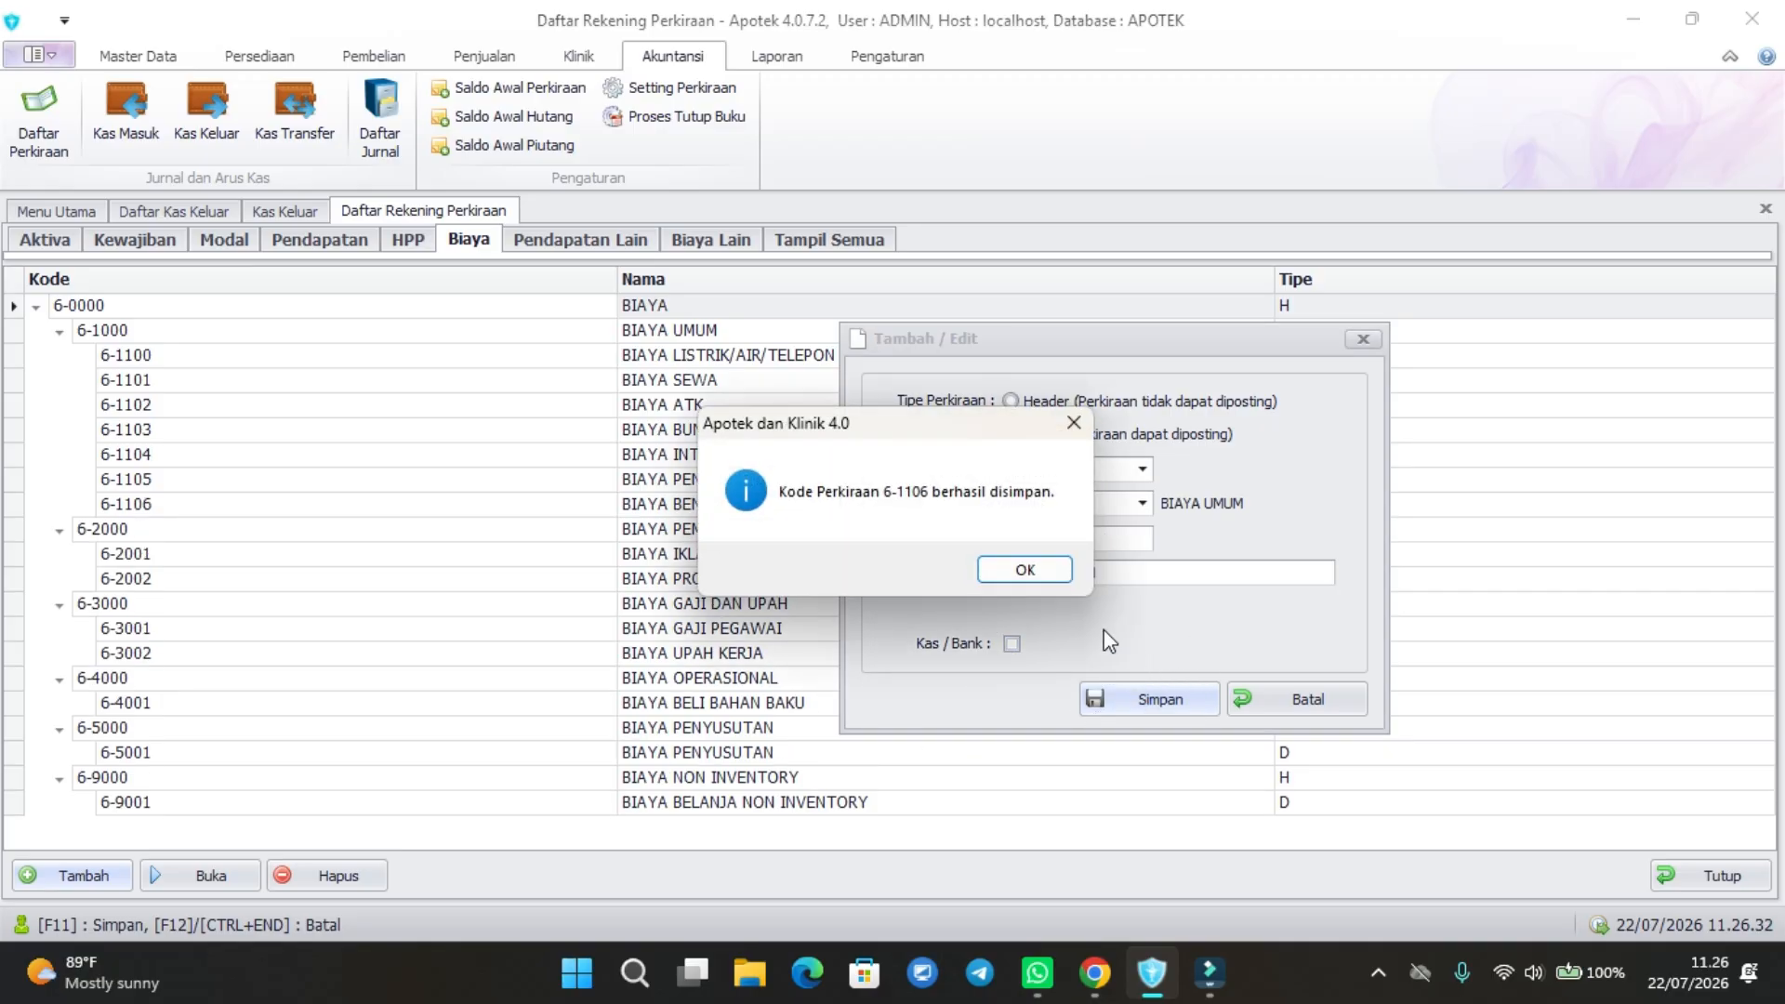
{"action": "left_click", "coordinate": [1026, 570]}
{"action": "left_click", "coordinate": [1292, 695]}
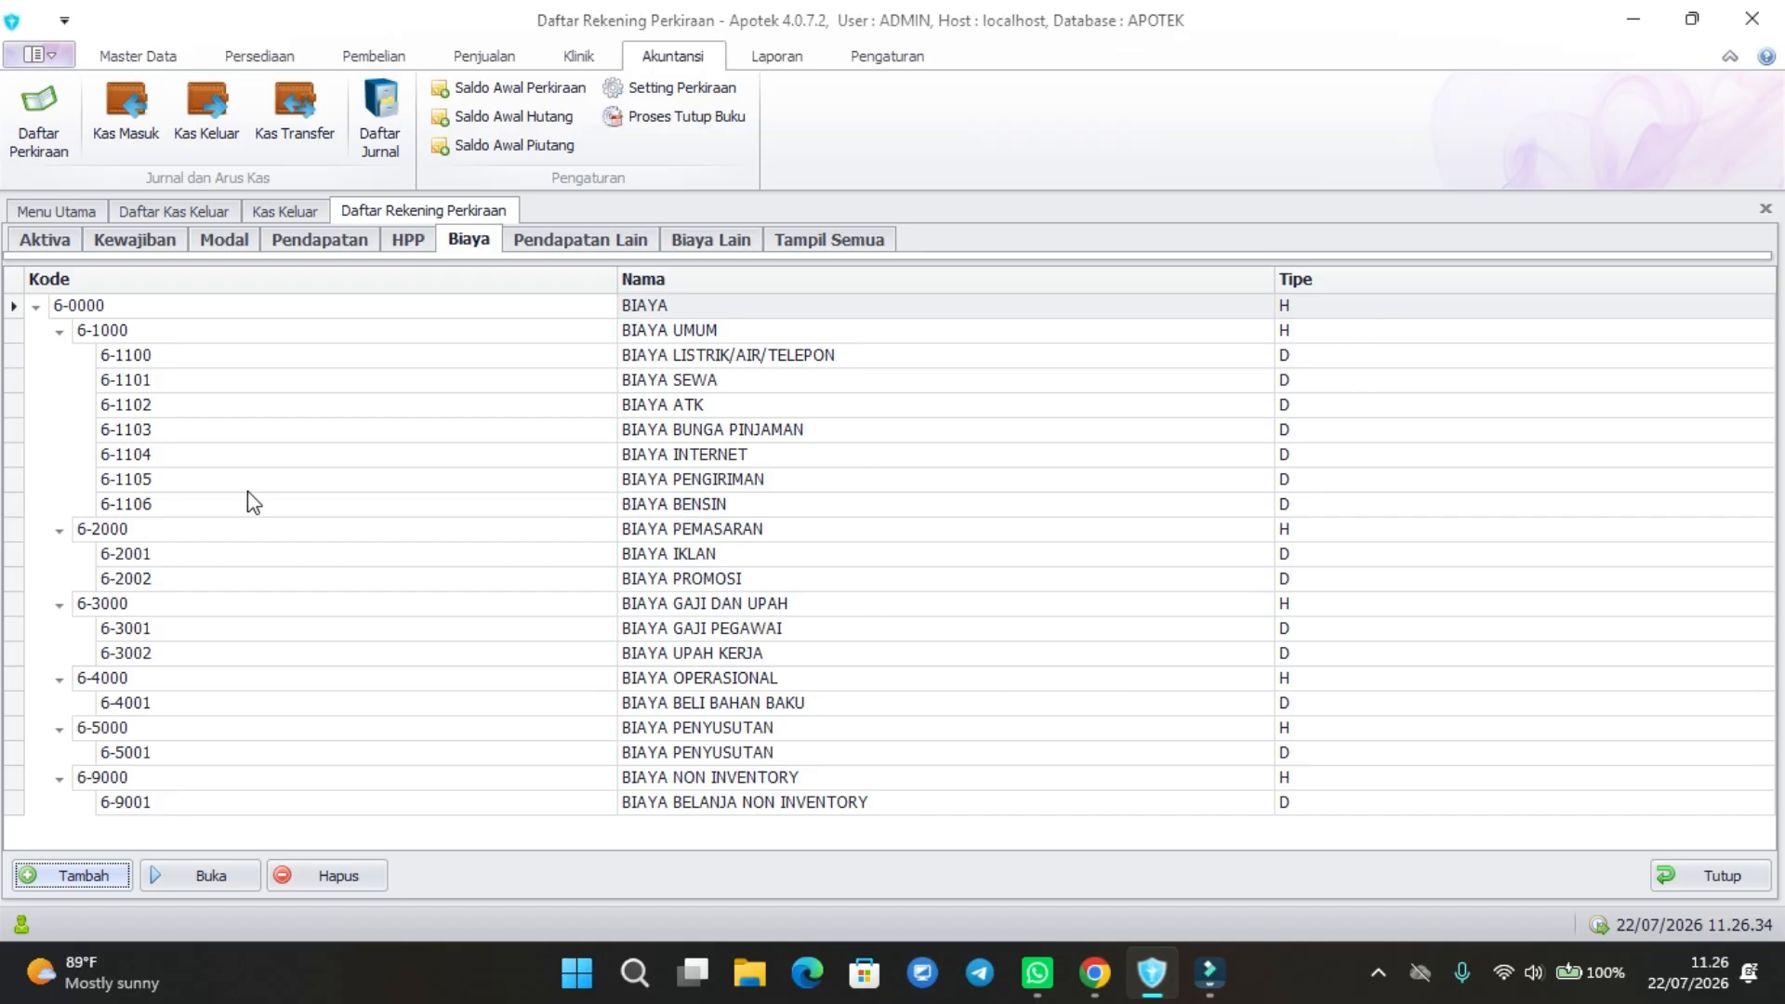
{"action": "left_click", "coordinate": [188, 506]}
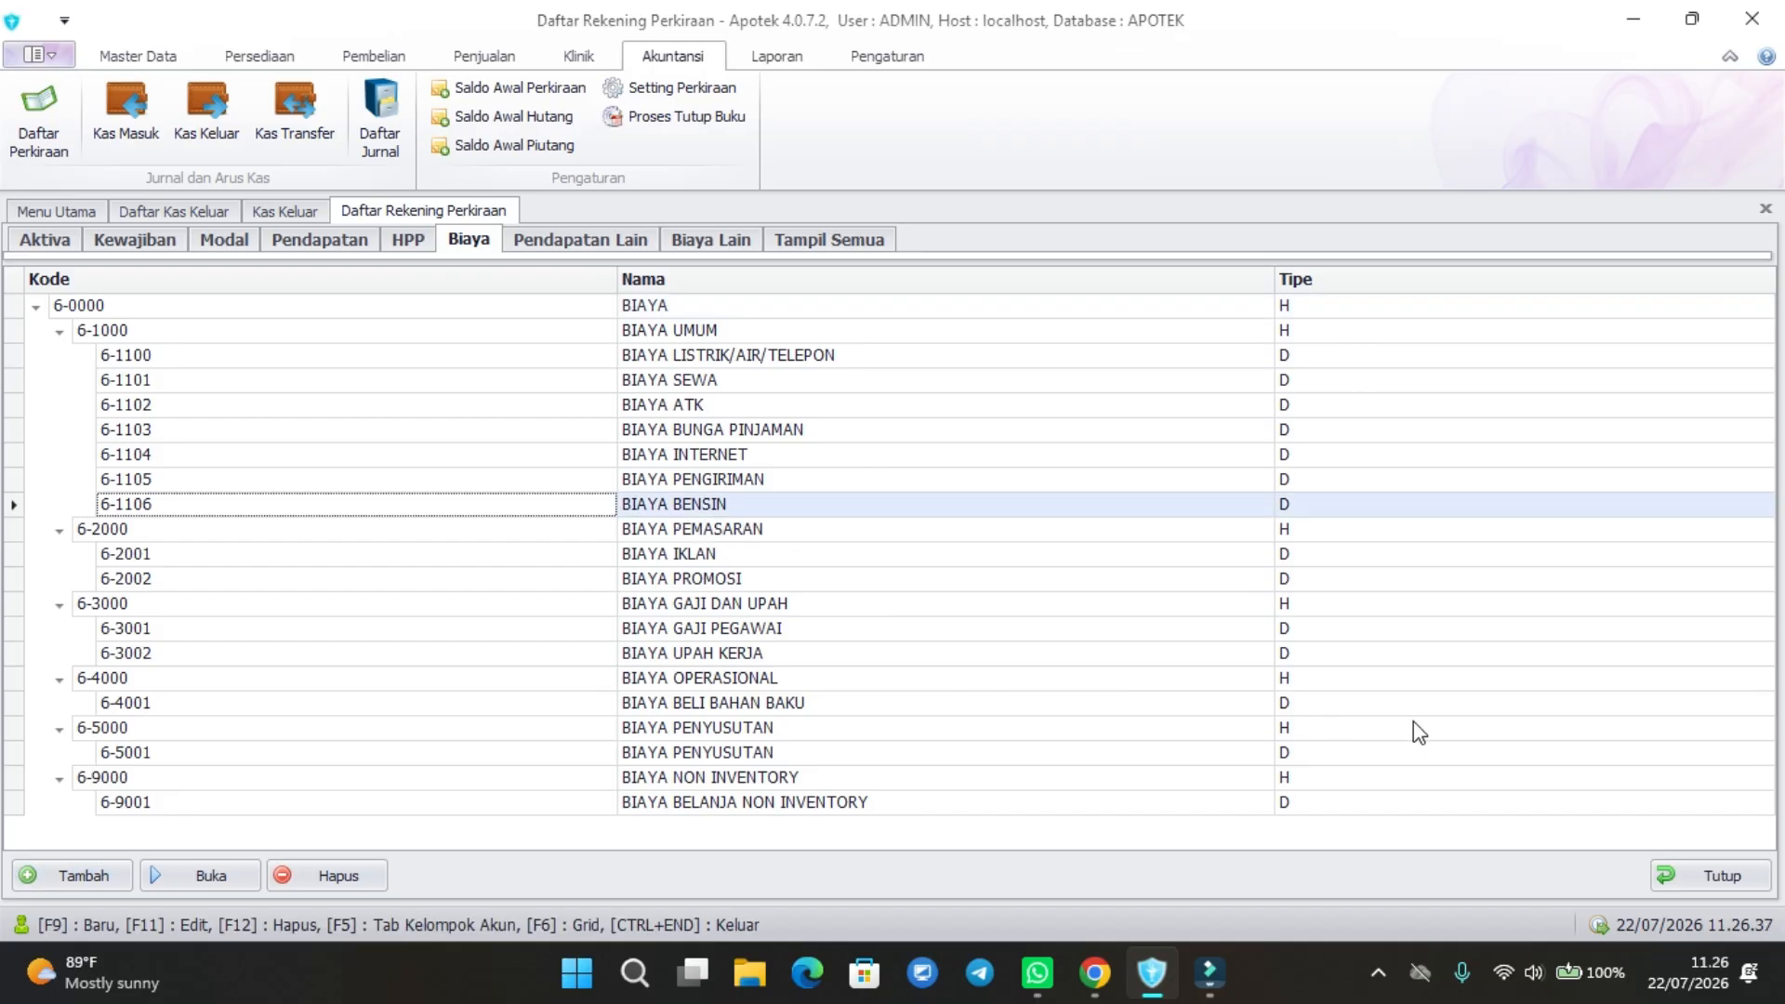
{"action": "left_click", "coordinate": [1728, 877]}
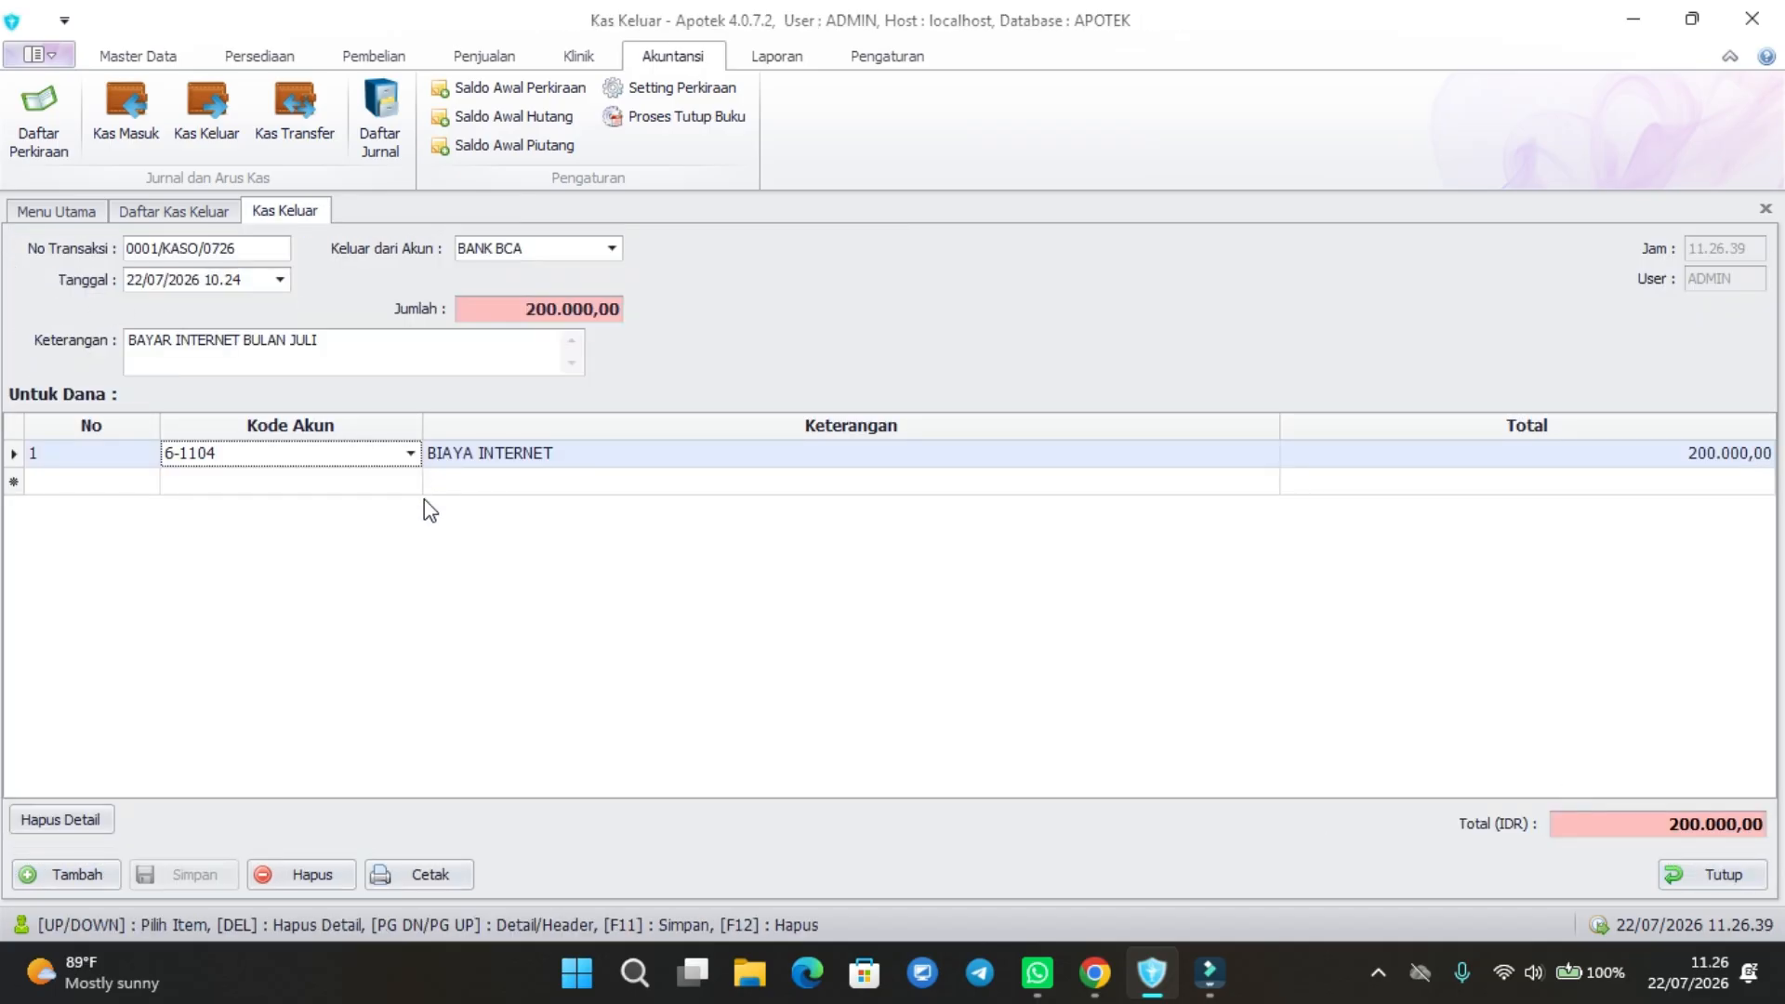
{"action": "left_click", "coordinate": [309, 481]}
{"action": "type", "text": "BENSIN"}
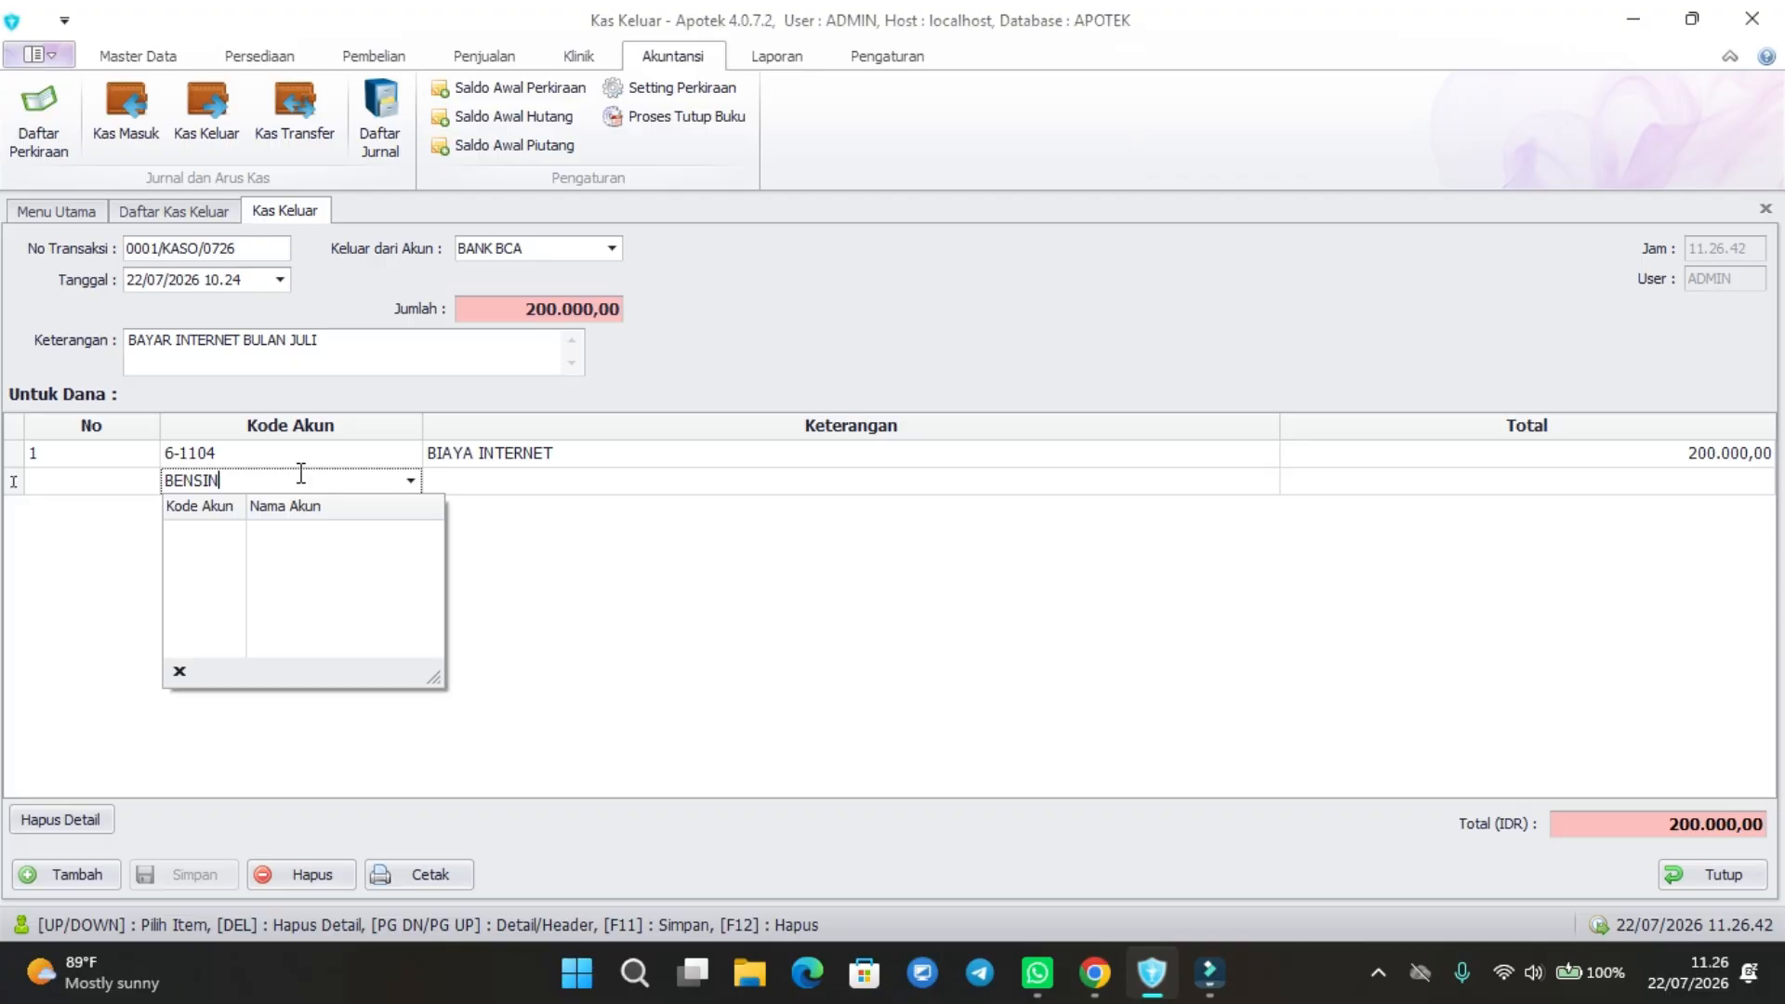
{"action": "key", "text": "BackSpace"}
{"action": "key", "text": "BackSpace"}
{"action": "key", "text": "BackSpace"}
{"action": "key", "text": "BackSpace"}
{"action": "key", "text": "BackSpace"}
{"action": "key", "text": "BackSpace"}
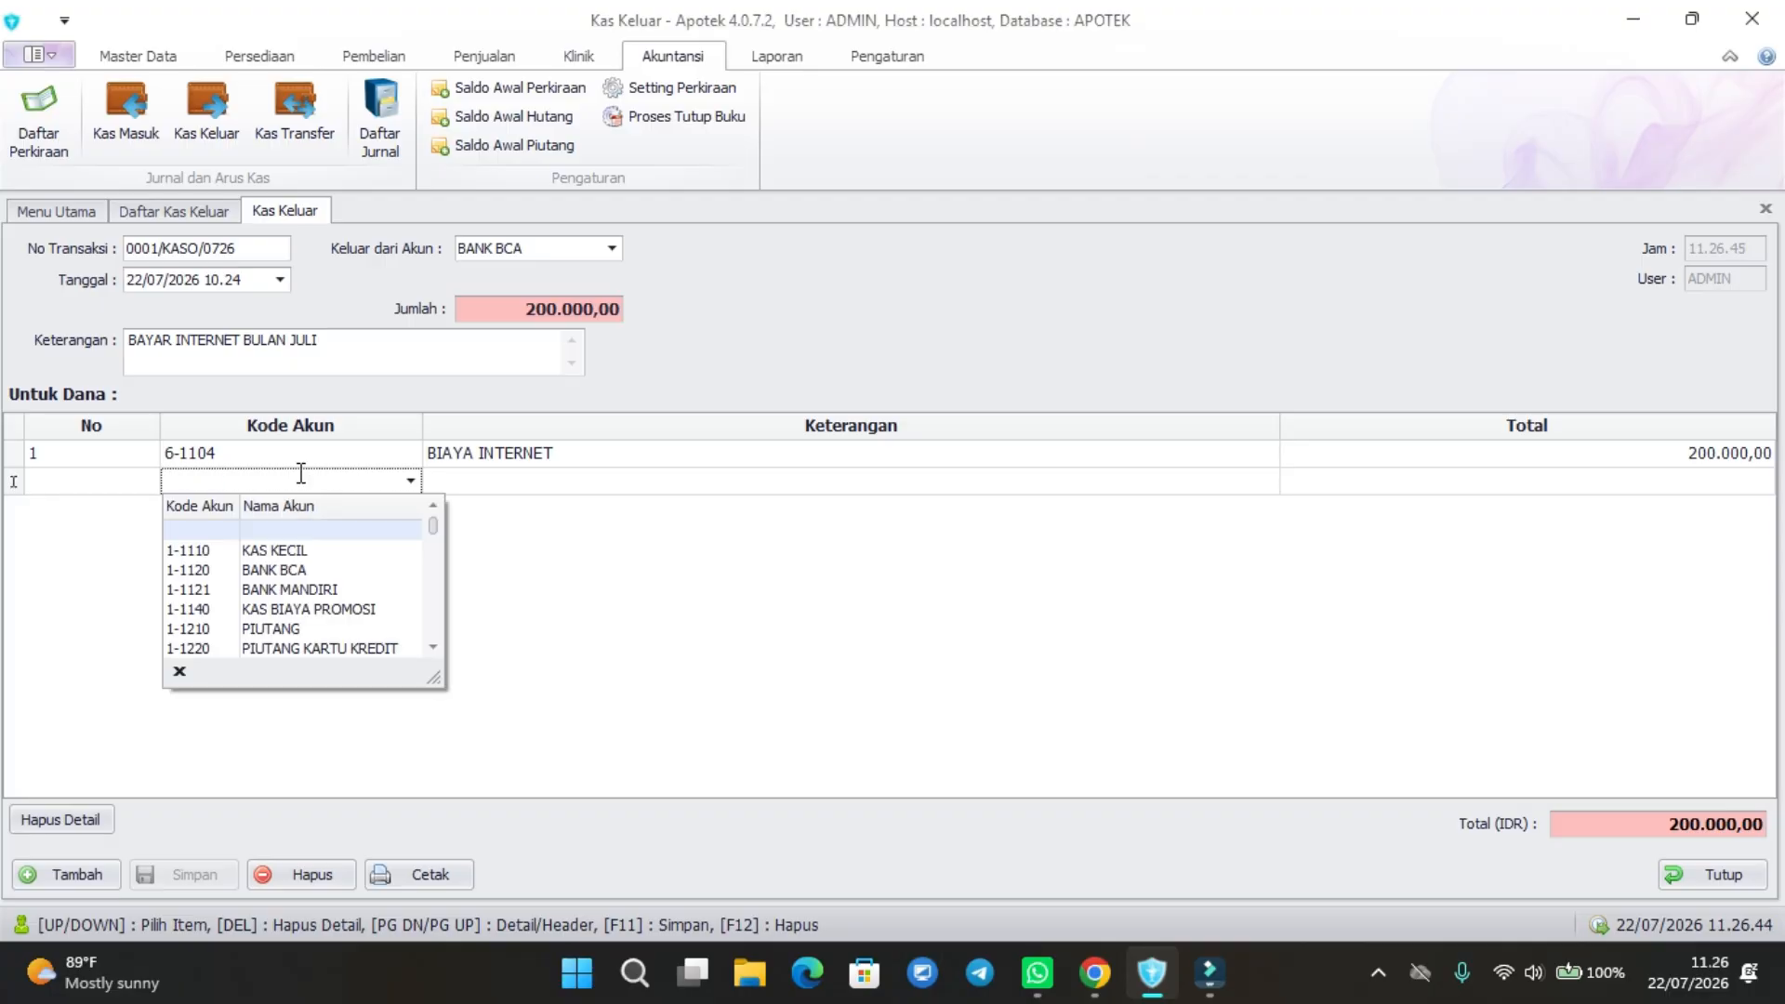
- Add a second Kas Keluar detail line for account 6-1106 BIAYA BENSIN with a total of 50.000,00
{"action": "type", "text": "6-1100"}
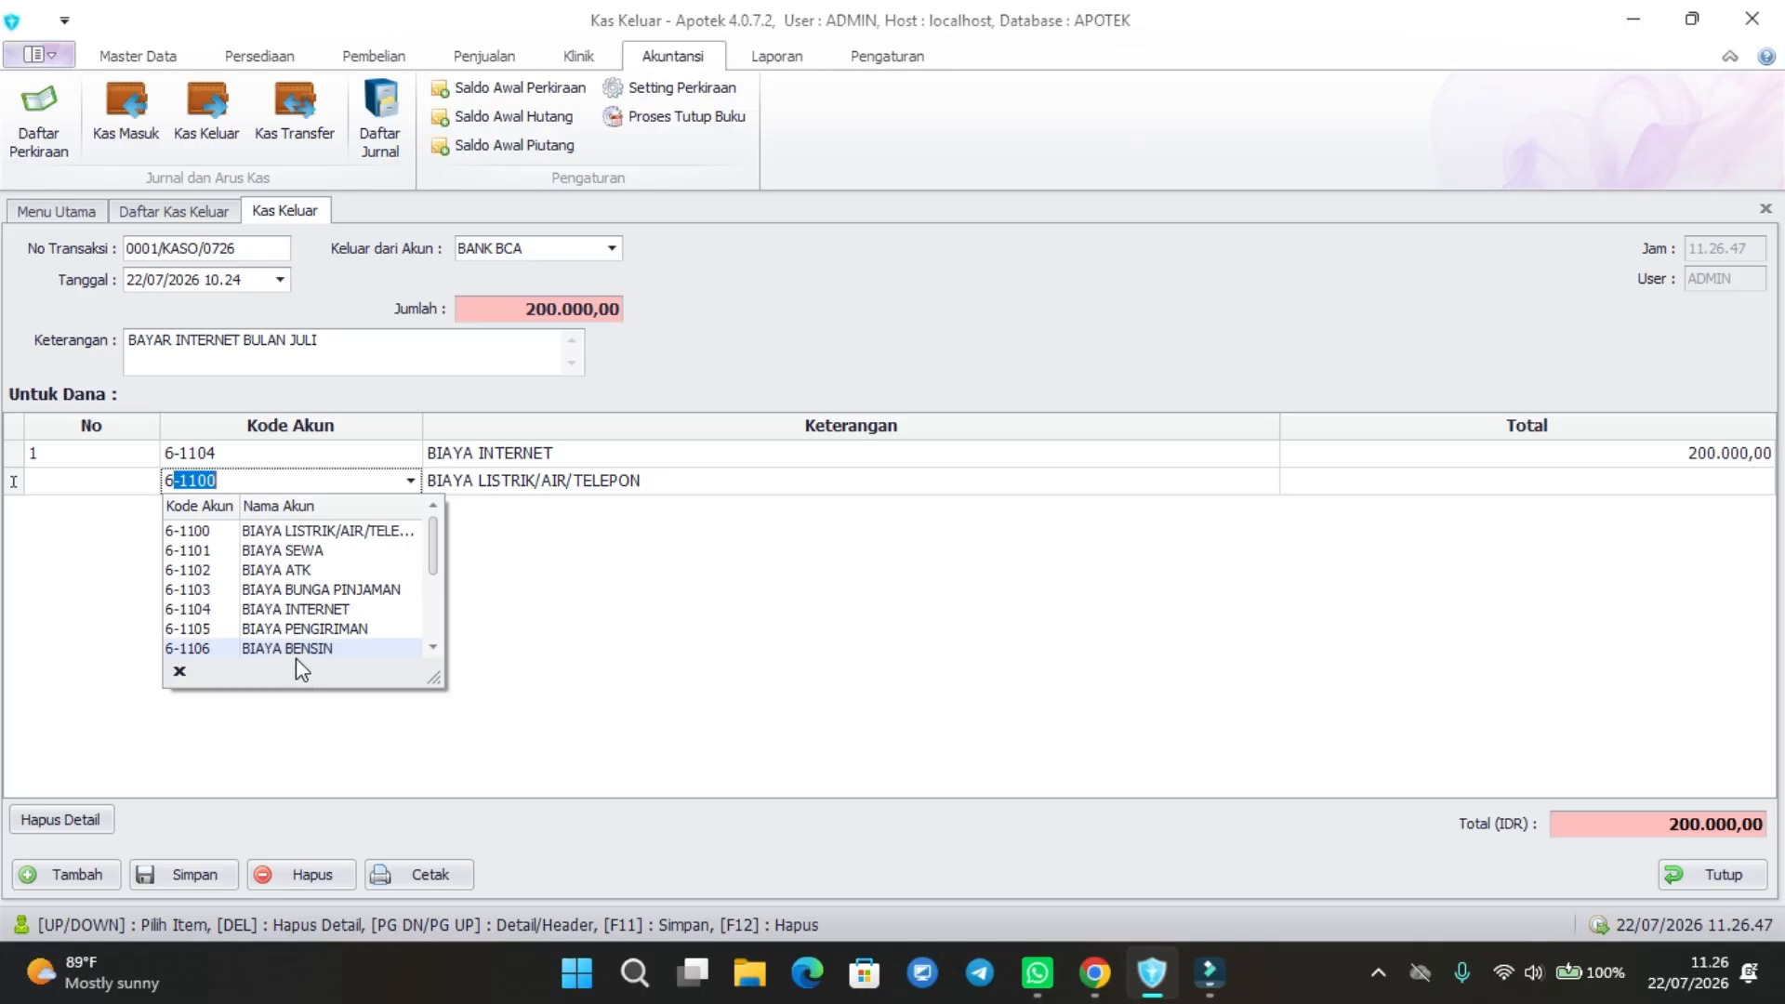
{"action": "left_click", "coordinate": [287, 648]}
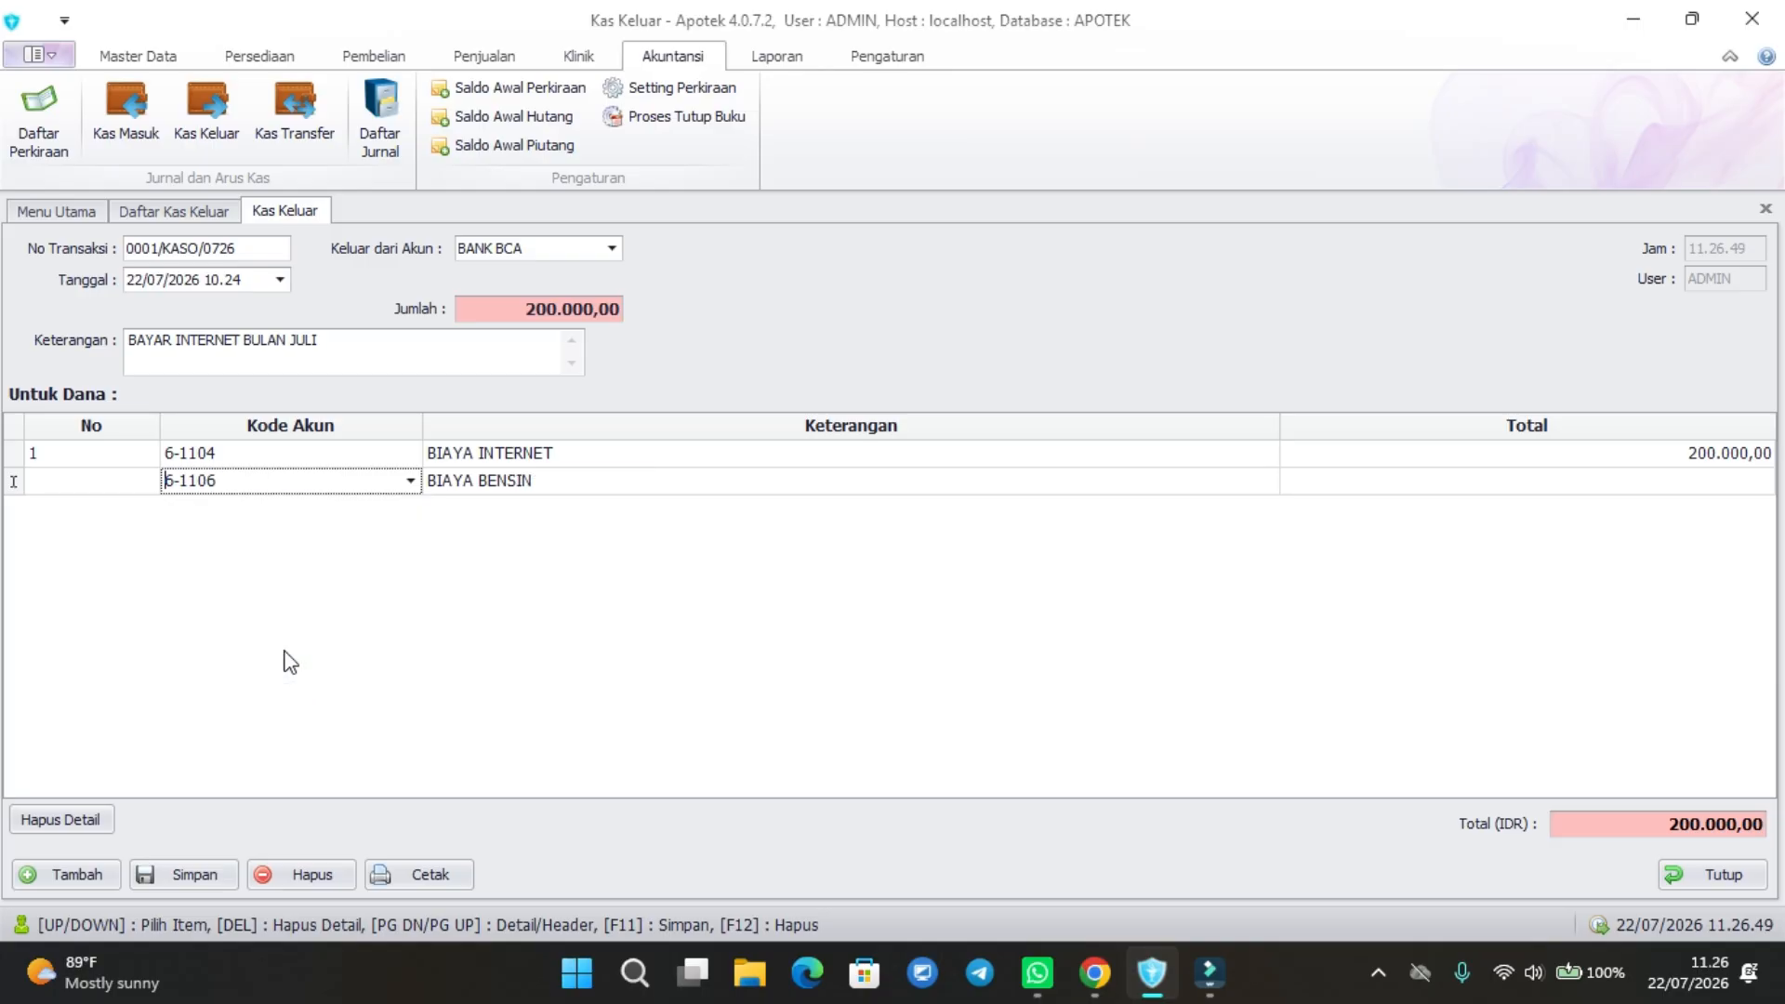
{"action": "left_click", "coordinate": [1695, 484]}
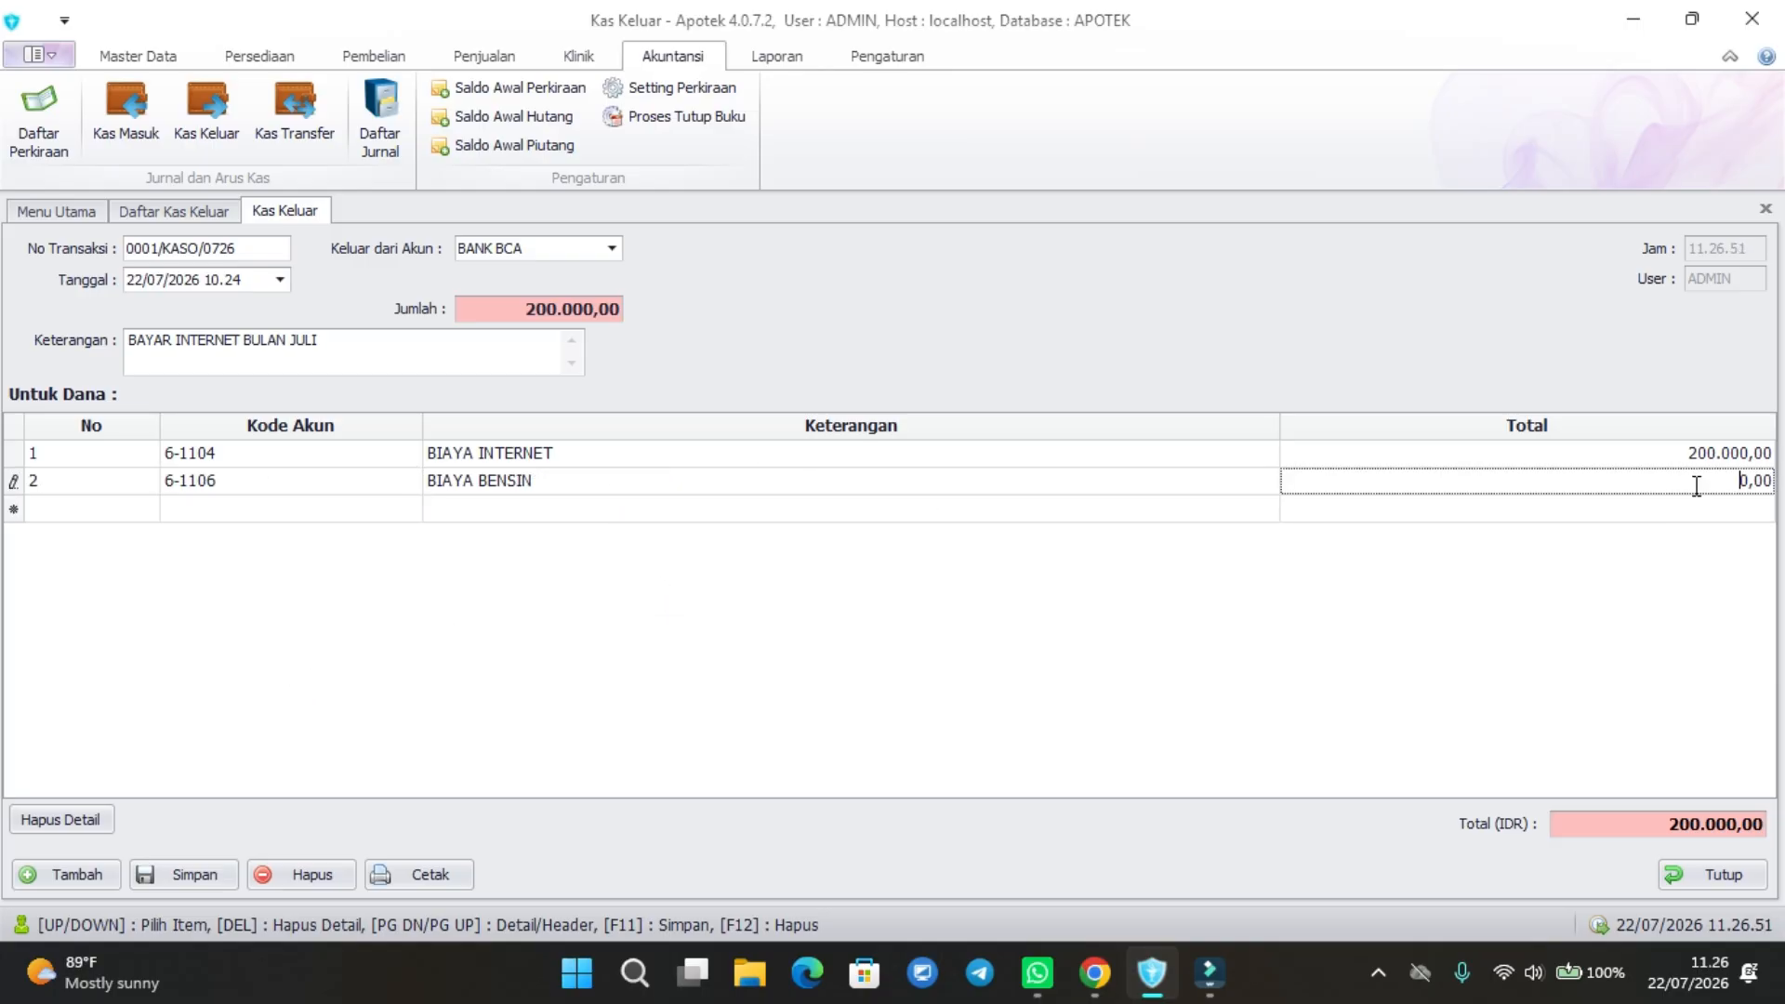
{"action": "type", "text": "5000"}
- Set the Jumlah of the Kas Keluar transaction to 250.000,00
{"action": "left_click", "coordinate": [556, 312]}
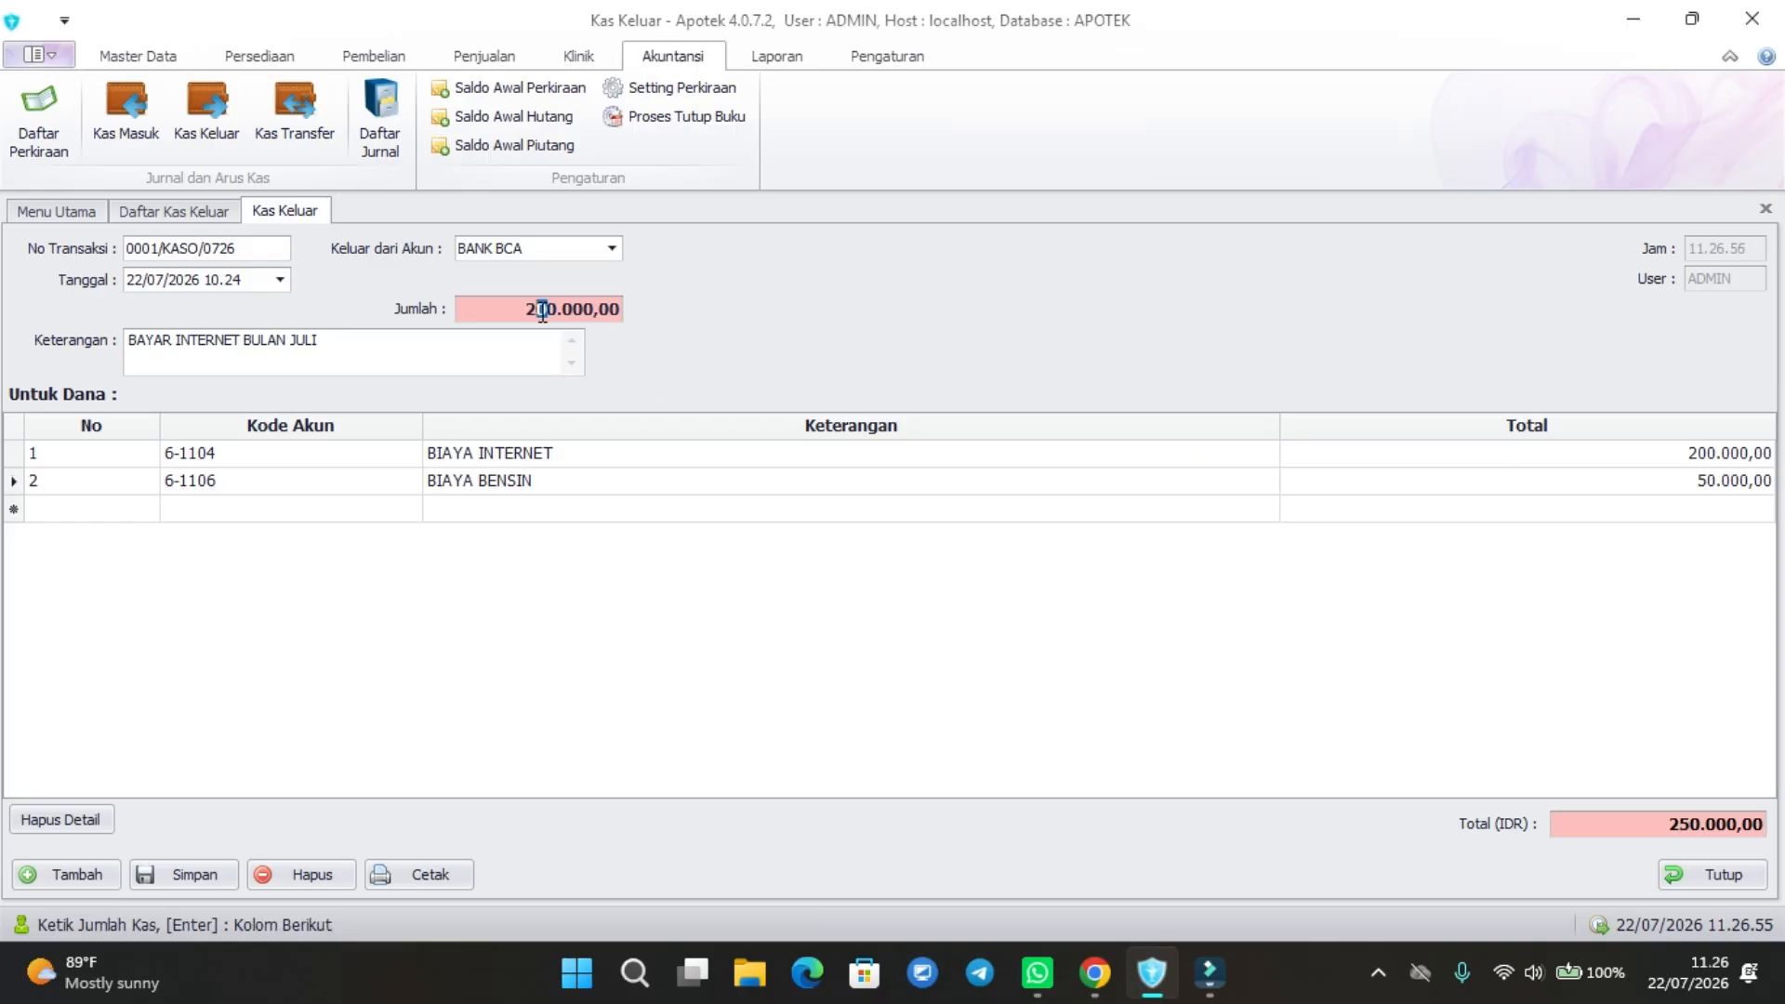
{"action": "type", "text": "5"}
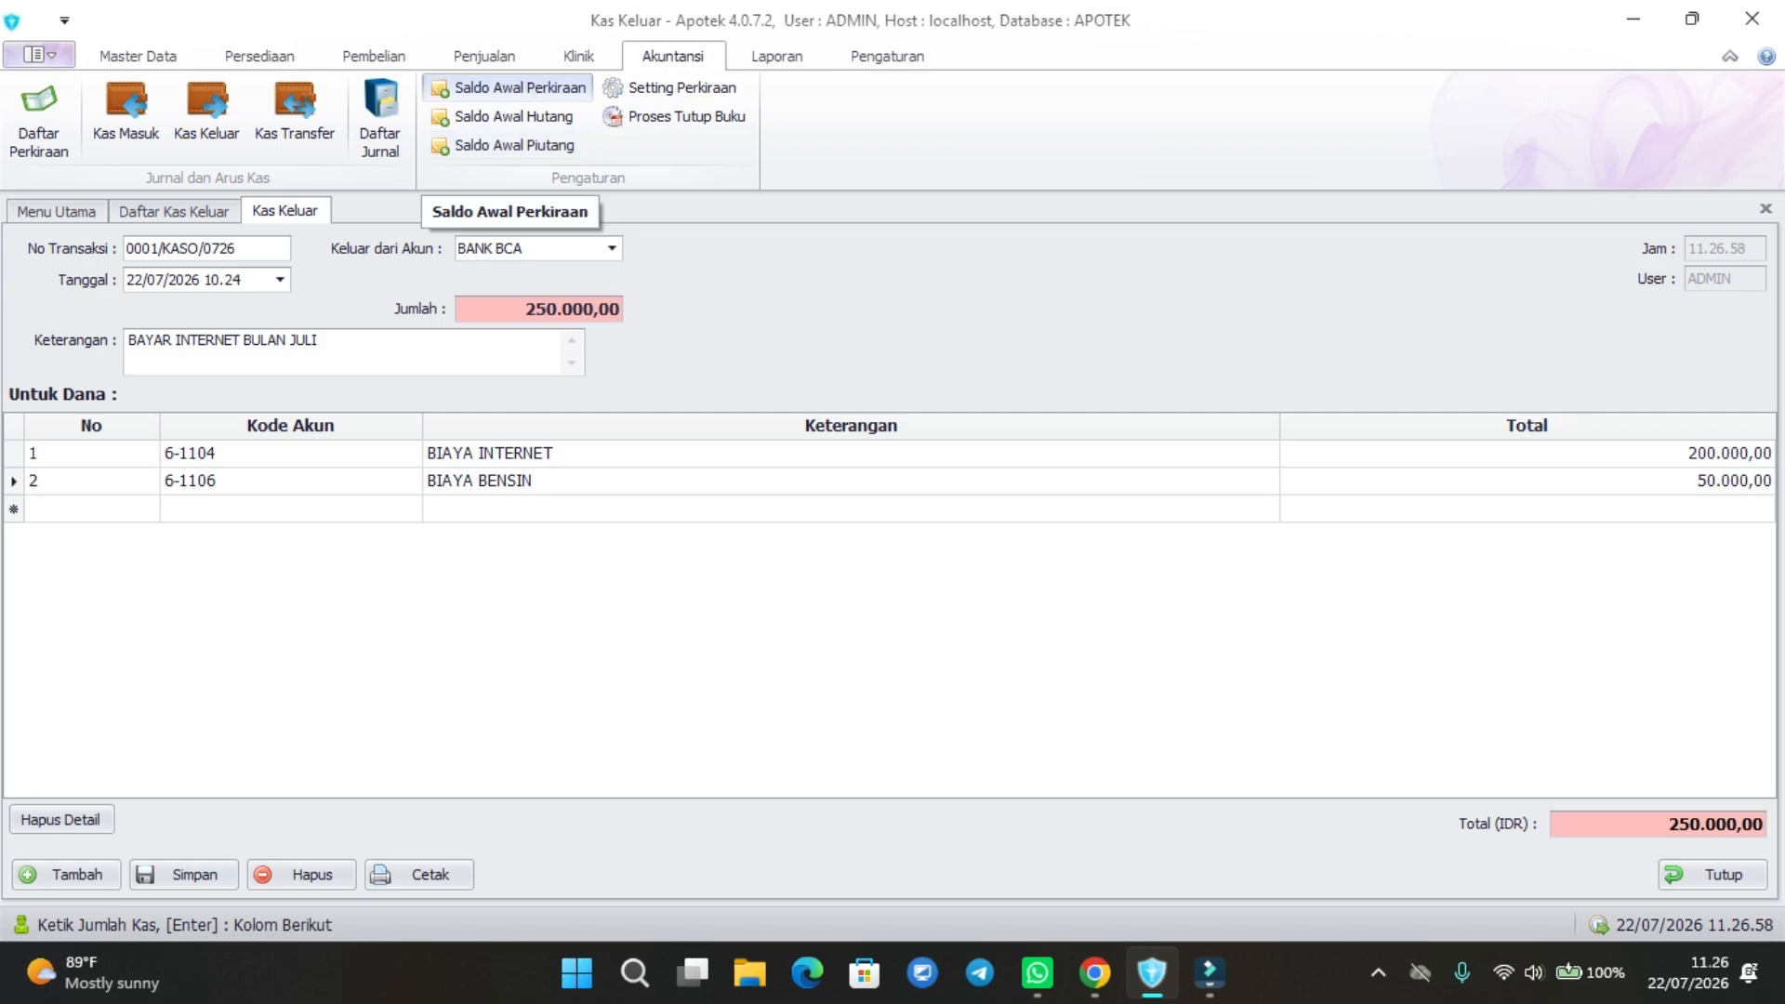
{"action": "key", "text": "Return"}
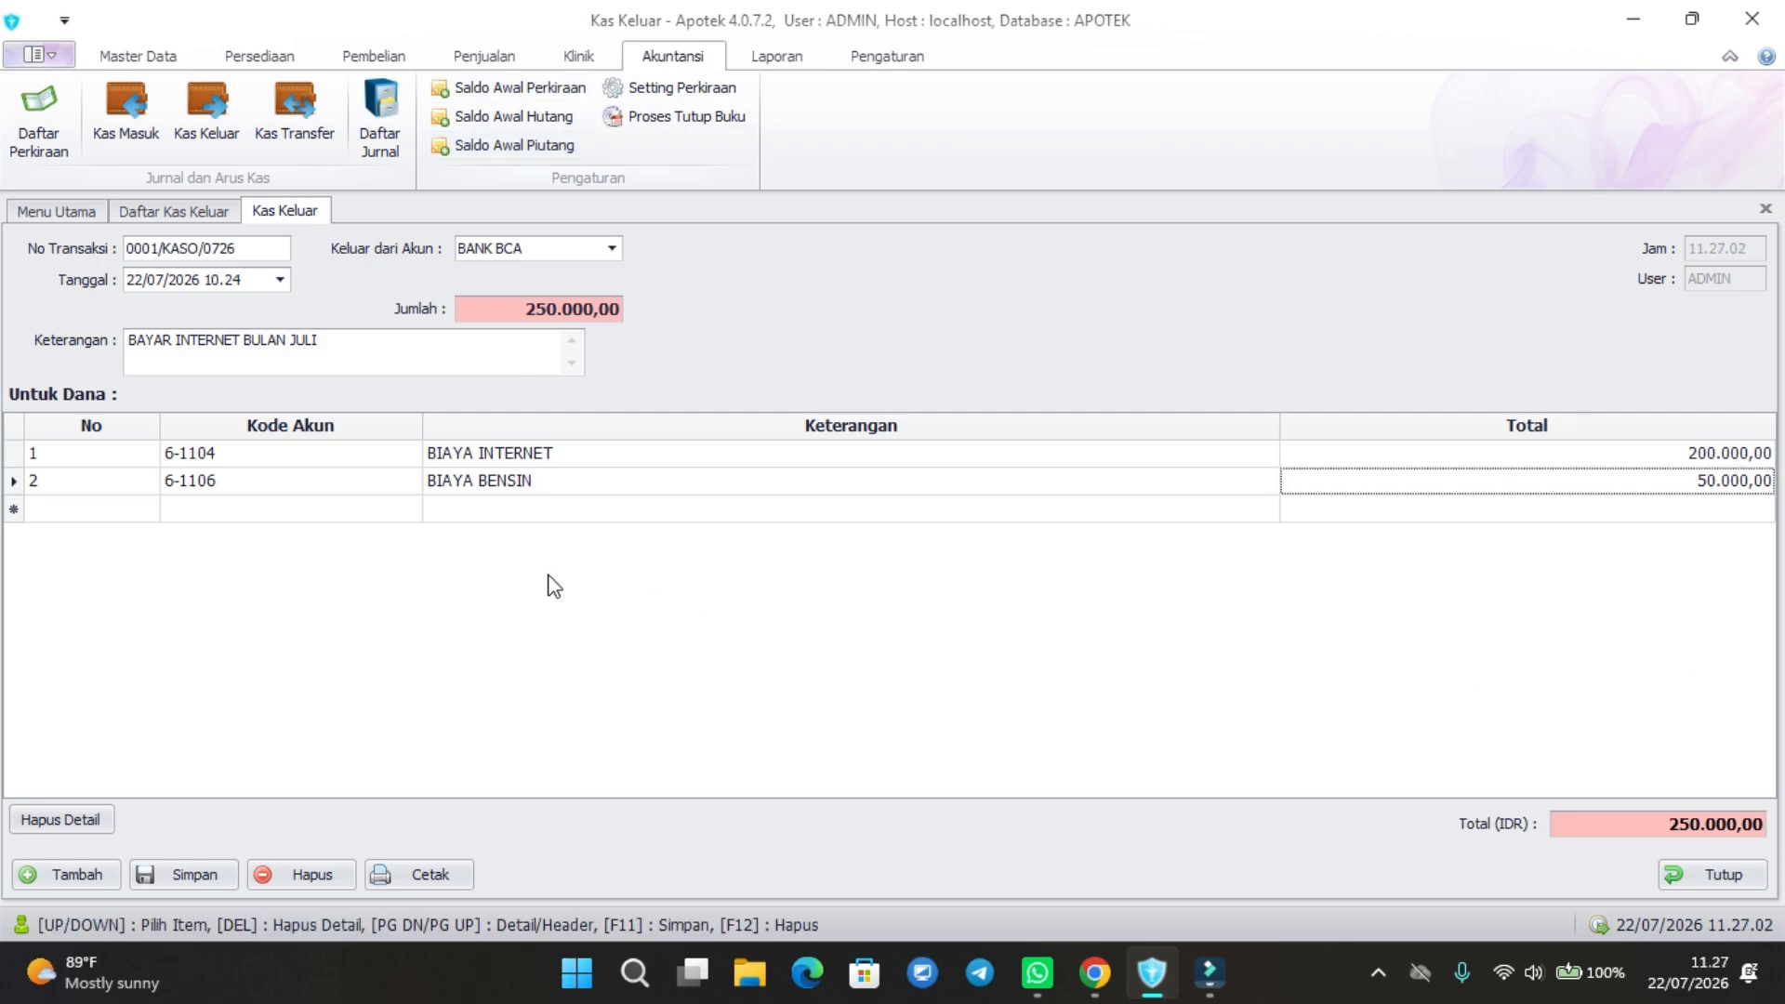